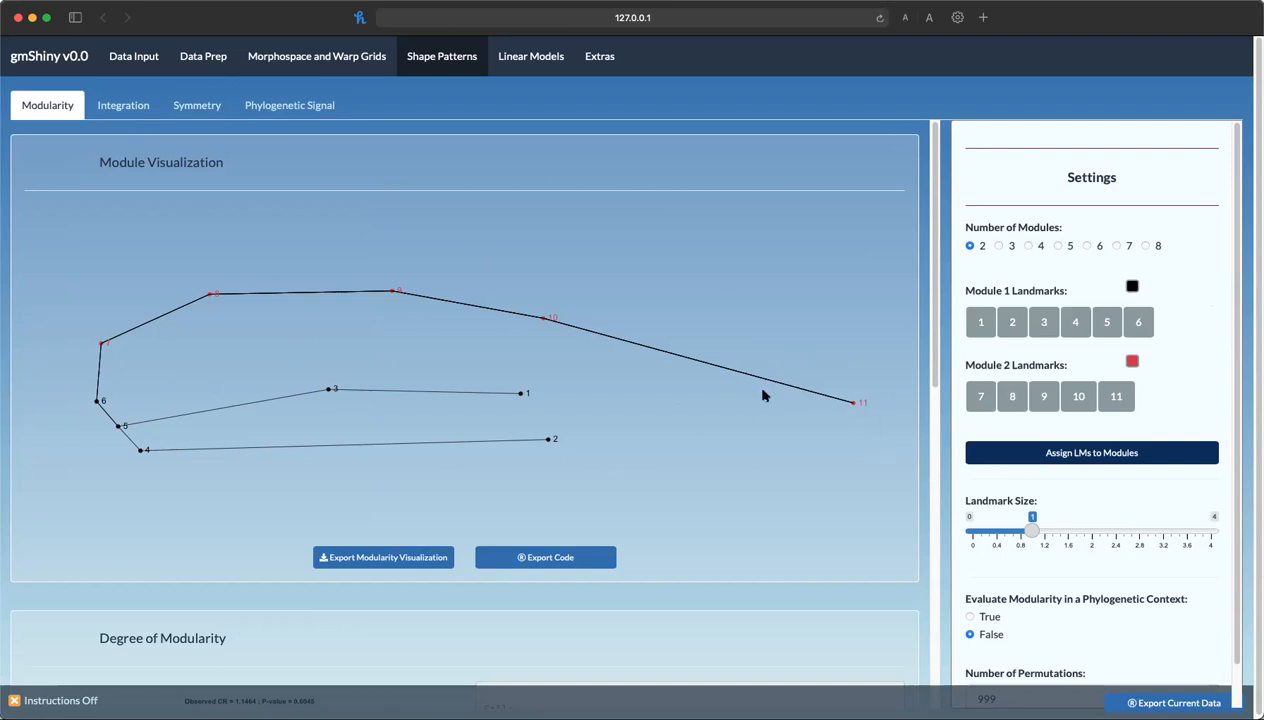
# Step: Set the landmark size to 2 and the number of modules to 3 for the module visualization
pyautogui.moveTo(1032, 538); pyautogui.dragTo(1097, 537)
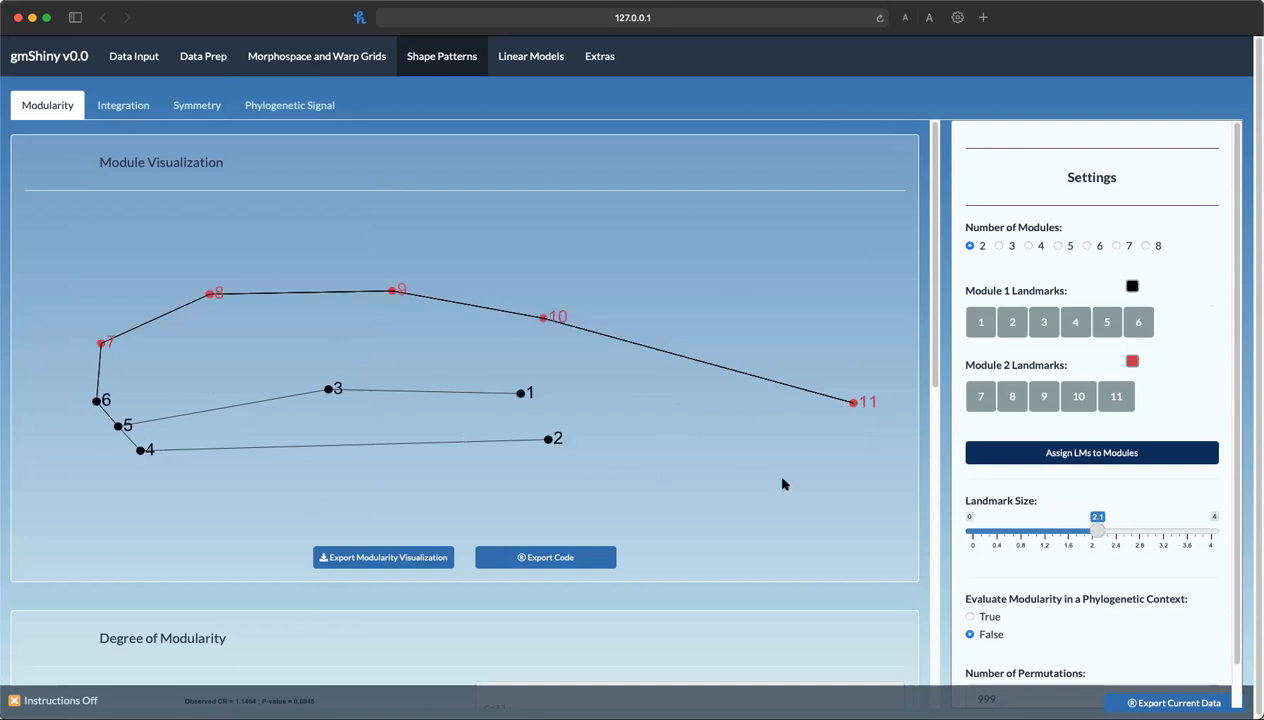
pyautogui.moveTo(1098, 534); pyautogui.dragTo(1092, 535)
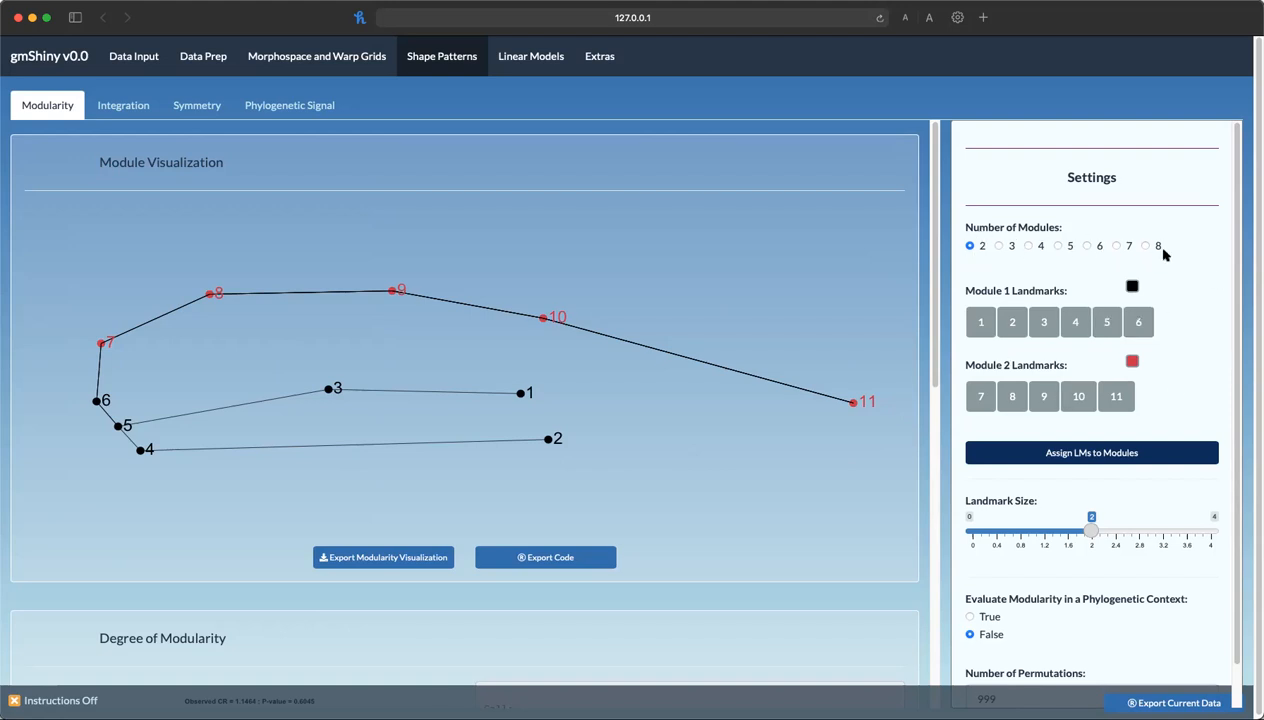
pyautogui.click(999, 246)
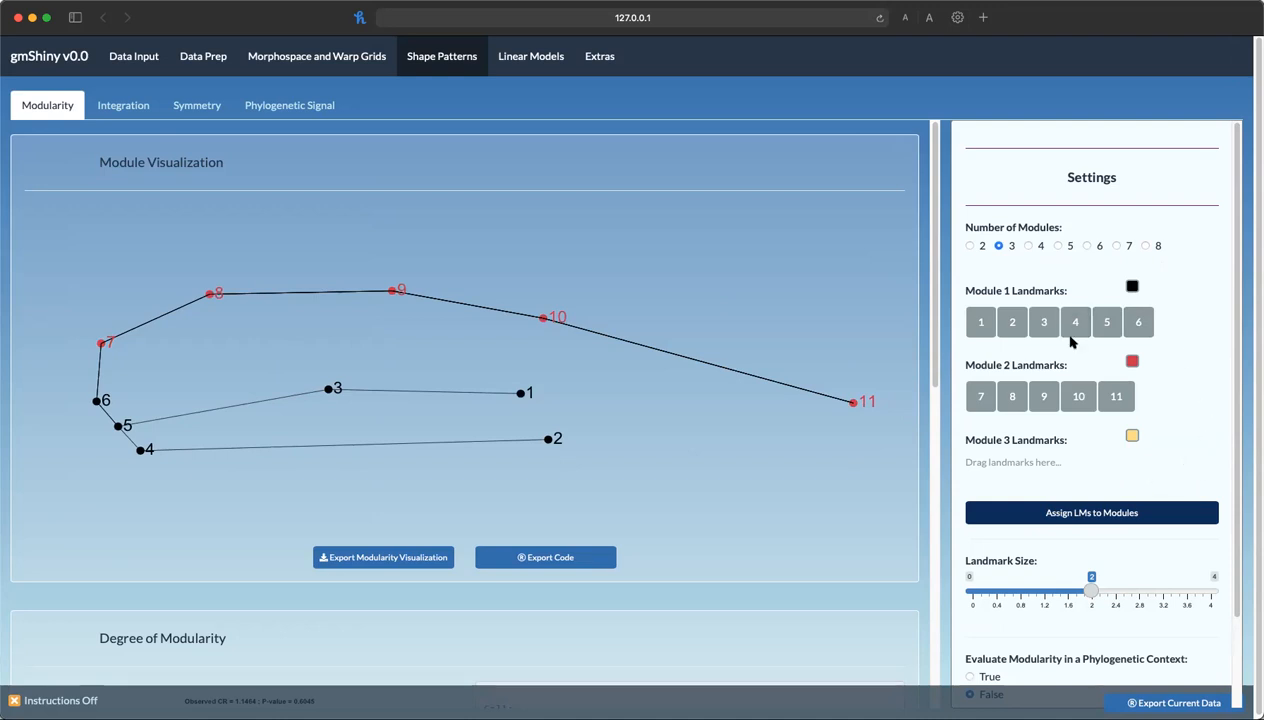
# Step: Assign landmarks 4, 5, 6, 7 to module 1, landmarks 3, 8, 9 to module 2, and landmarks 10, 11, 1, 2 to module 3
pyautogui.moveTo(1074, 398); pyautogui.dragTo(1037, 470)
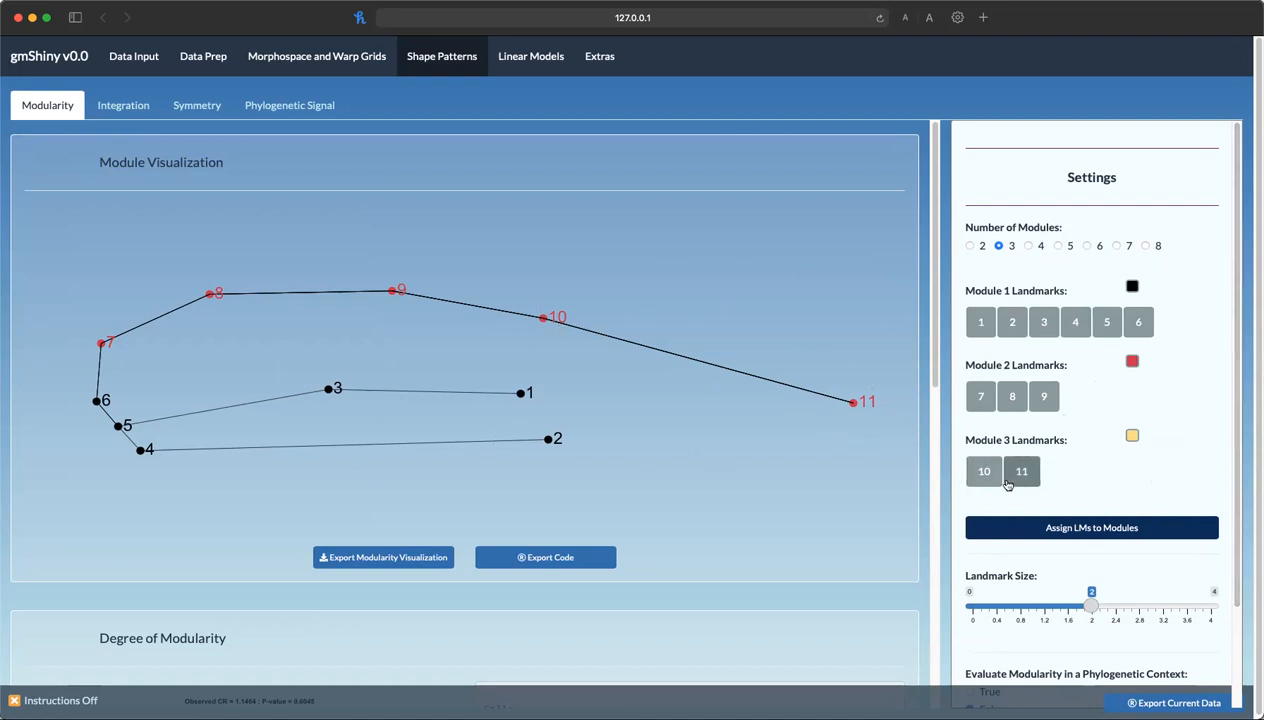
pyautogui.moveTo(980, 327); pyautogui.dragTo(1091, 473)
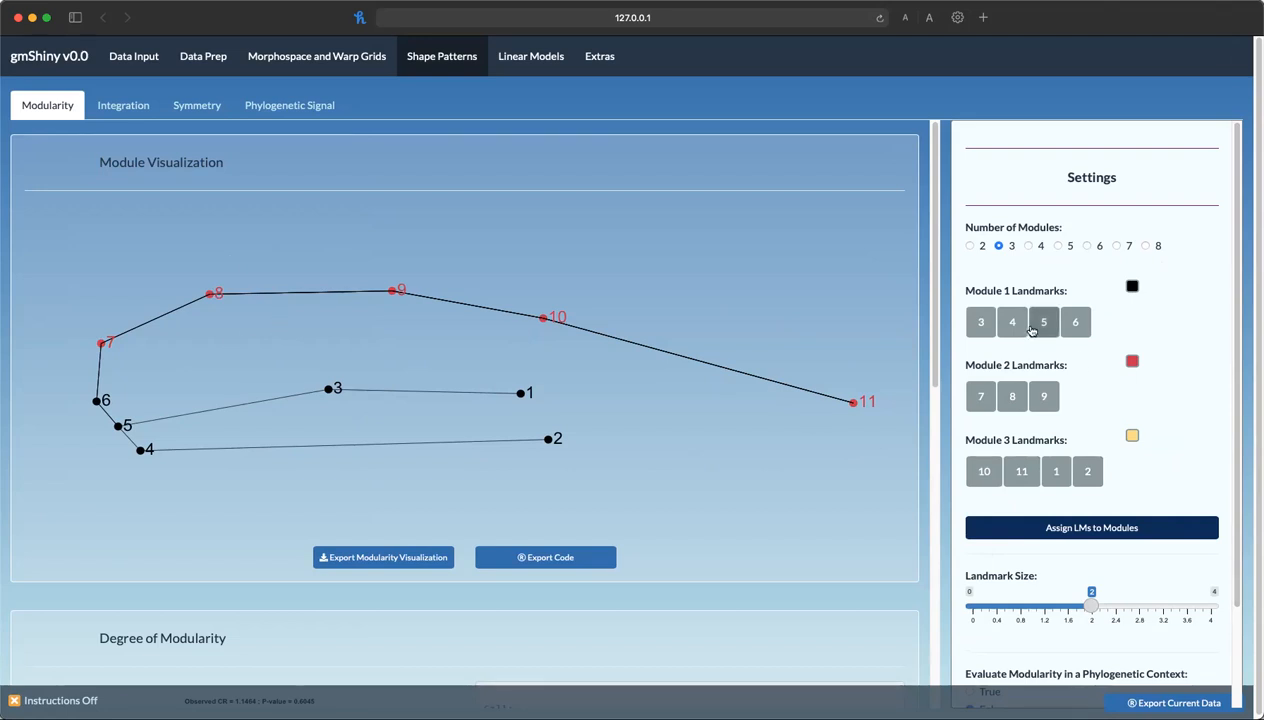
pyautogui.moveTo(983, 330); pyautogui.dragTo(1076, 323)
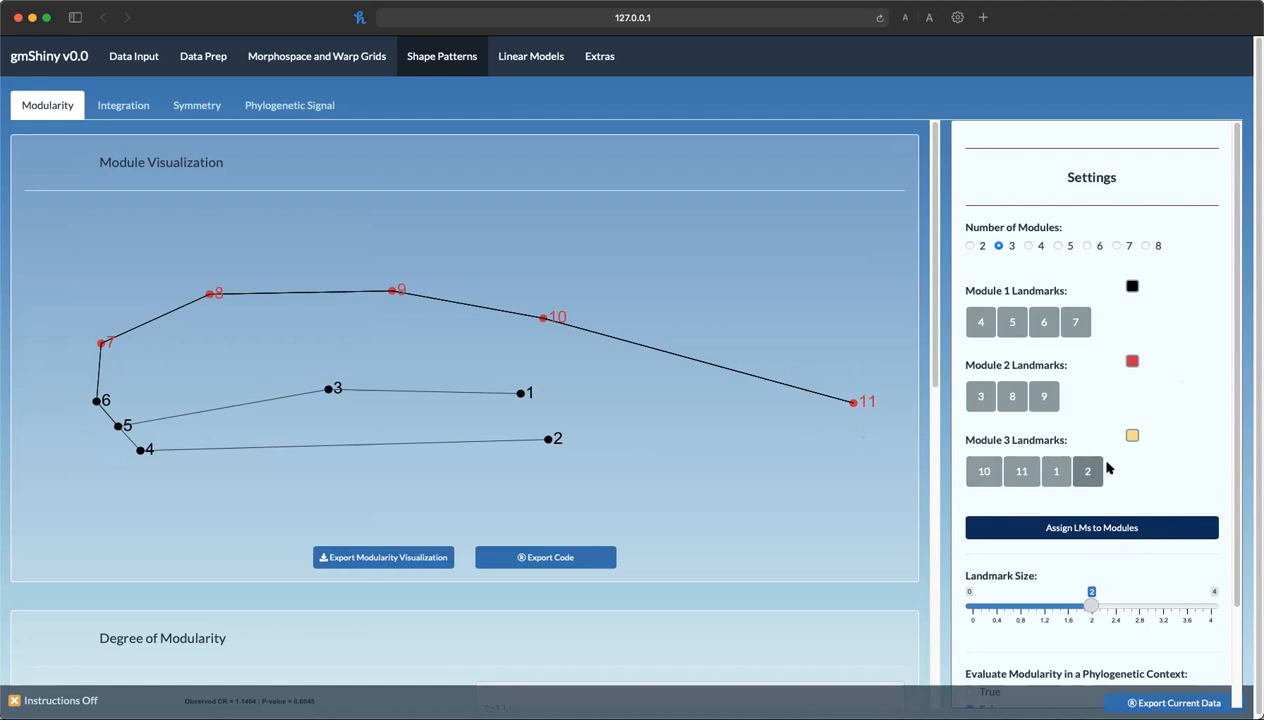
pyautogui.click(1111, 533)
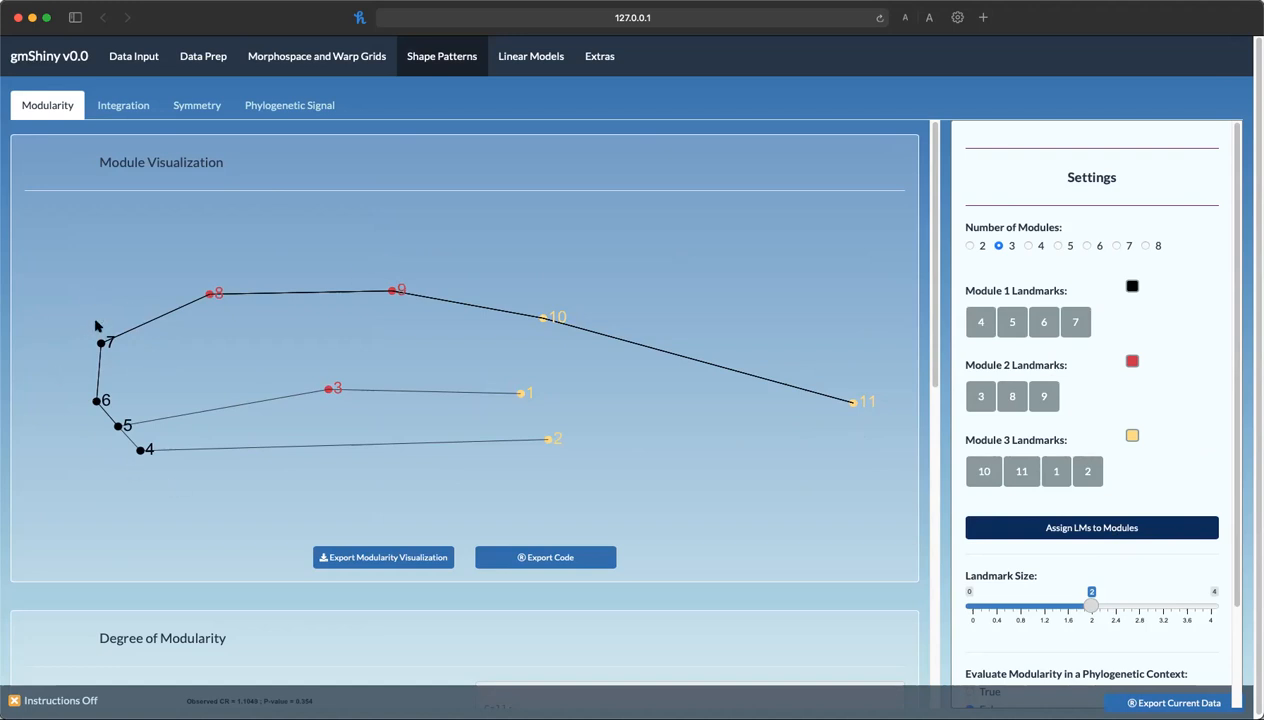
# Step: Change the module 3 landmark colour to light yellow-green, after trying a medium green
pyautogui.click(1132, 437)
pyautogui.click(1139, 500)
pyautogui.click(1132, 437)
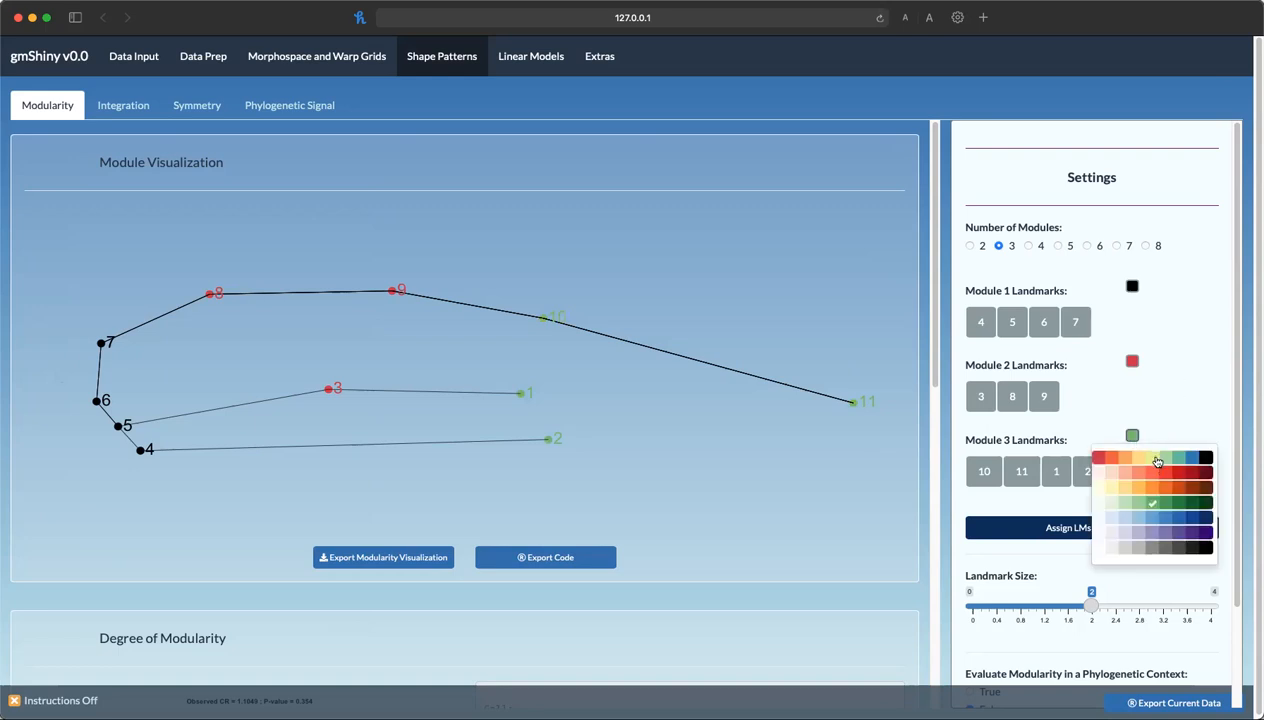
pyautogui.click(1157, 461)
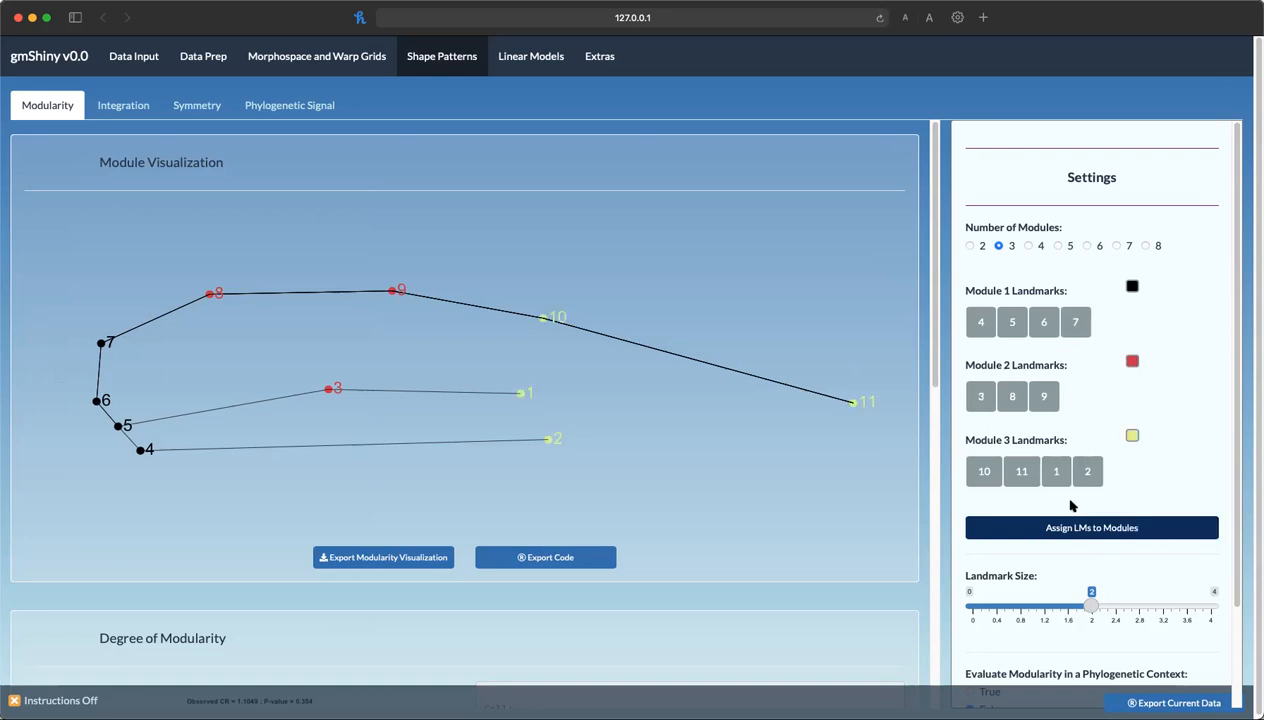
pyautogui.moveTo(1088, 471)
pyautogui.mouseDown()
pyautogui.moveTo(1087, 415)
pyautogui.moveTo(1088, 471)
pyautogui.mouseUp()
# Step: Examine the Degree of Modularity output: the modularity.test call, CR, P-value and effect size
pyautogui.scroll(-5, 818, 418)
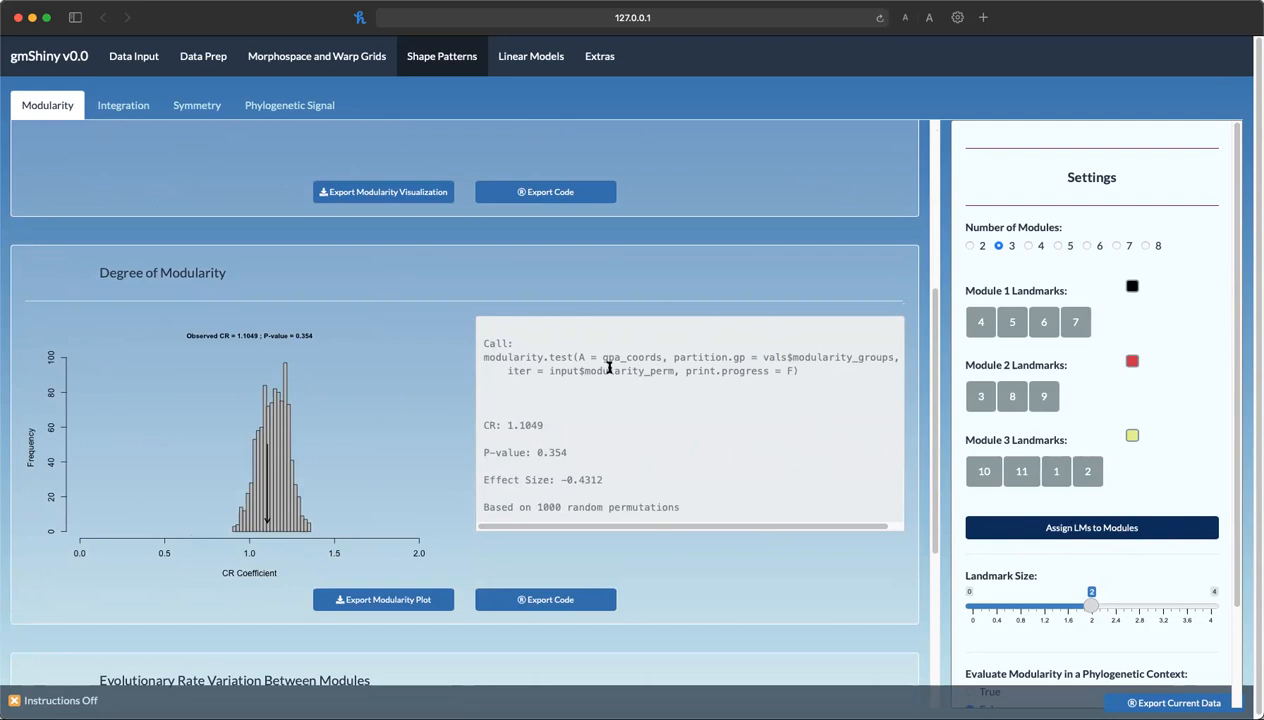
pyautogui.moveTo(484, 357); pyautogui.dragTo(806, 369)
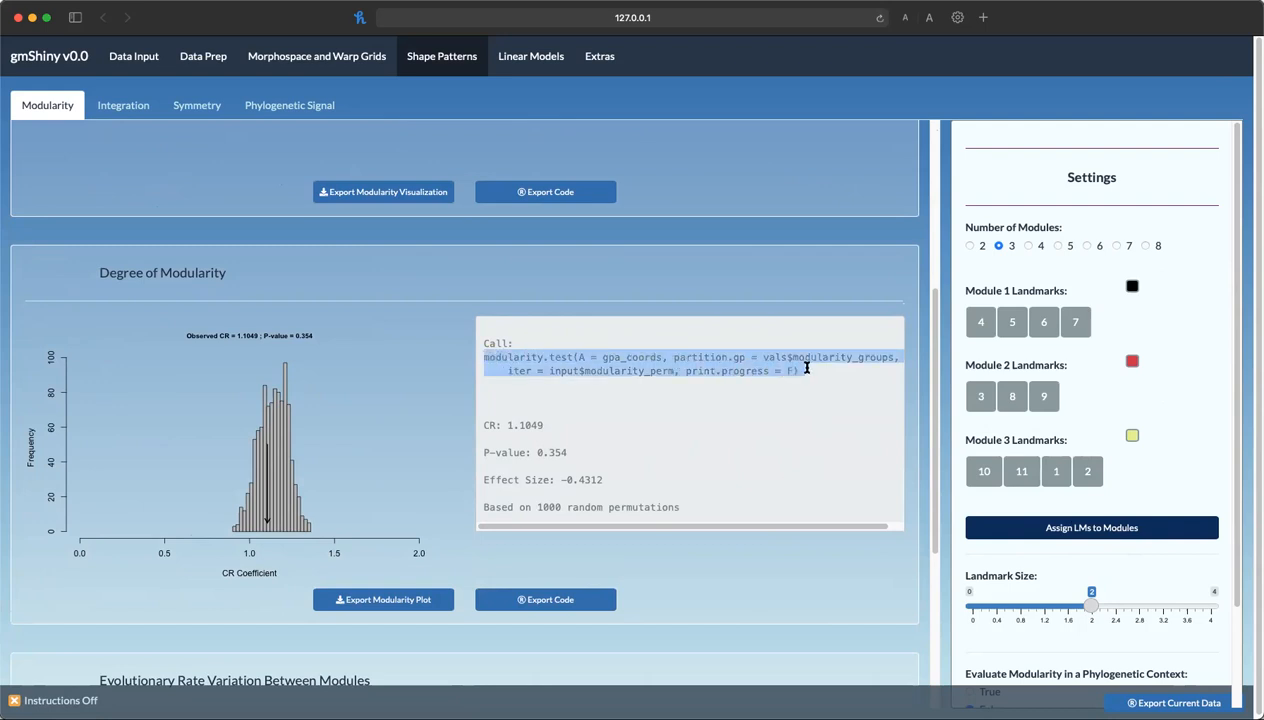
pyautogui.click(567, 424)
pyautogui.moveTo(483, 425); pyautogui.dragTo(551, 425)
pyautogui.moveTo(483, 452); pyautogui.dragTo(590, 464)
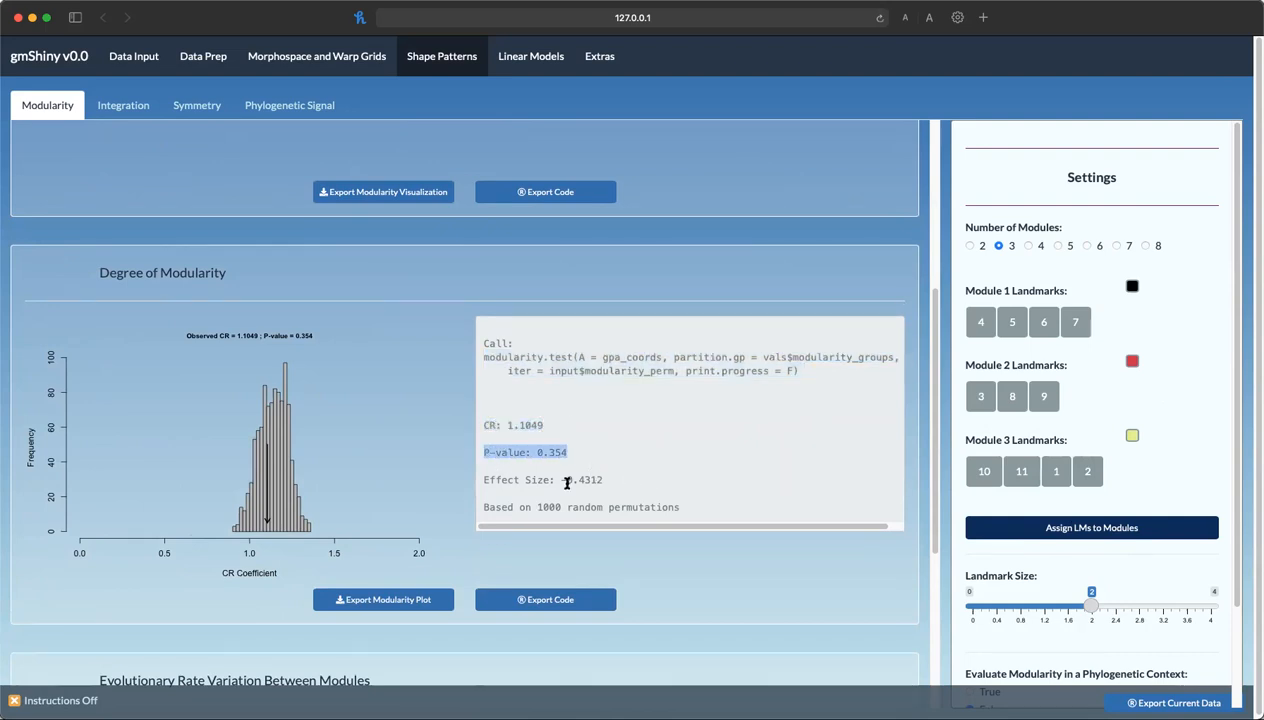
pyautogui.moveTo(484, 480); pyautogui.dragTo(603, 480)
pyautogui.click(692, 512)
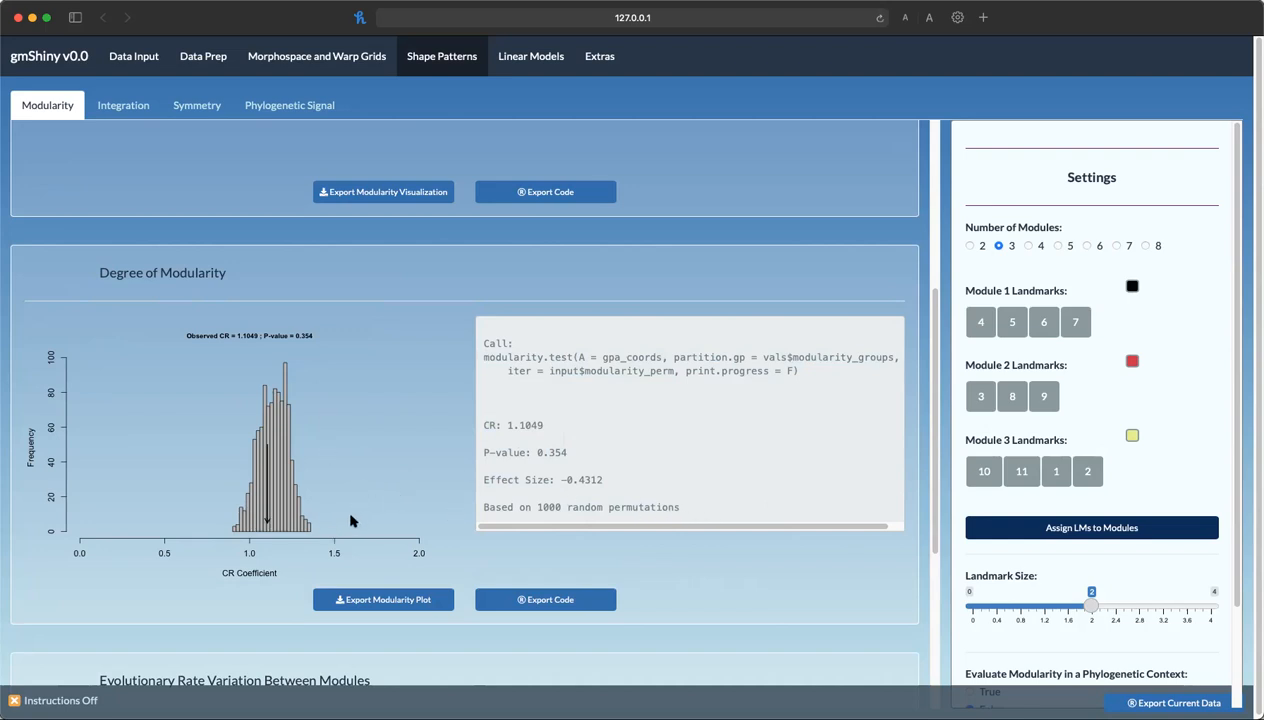
pyautogui.doubleClick(557, 453)
# Step: Set the modularity evaluation in a phylogenetic context to True
pyautogui.scroll(-3, 1105, 500)
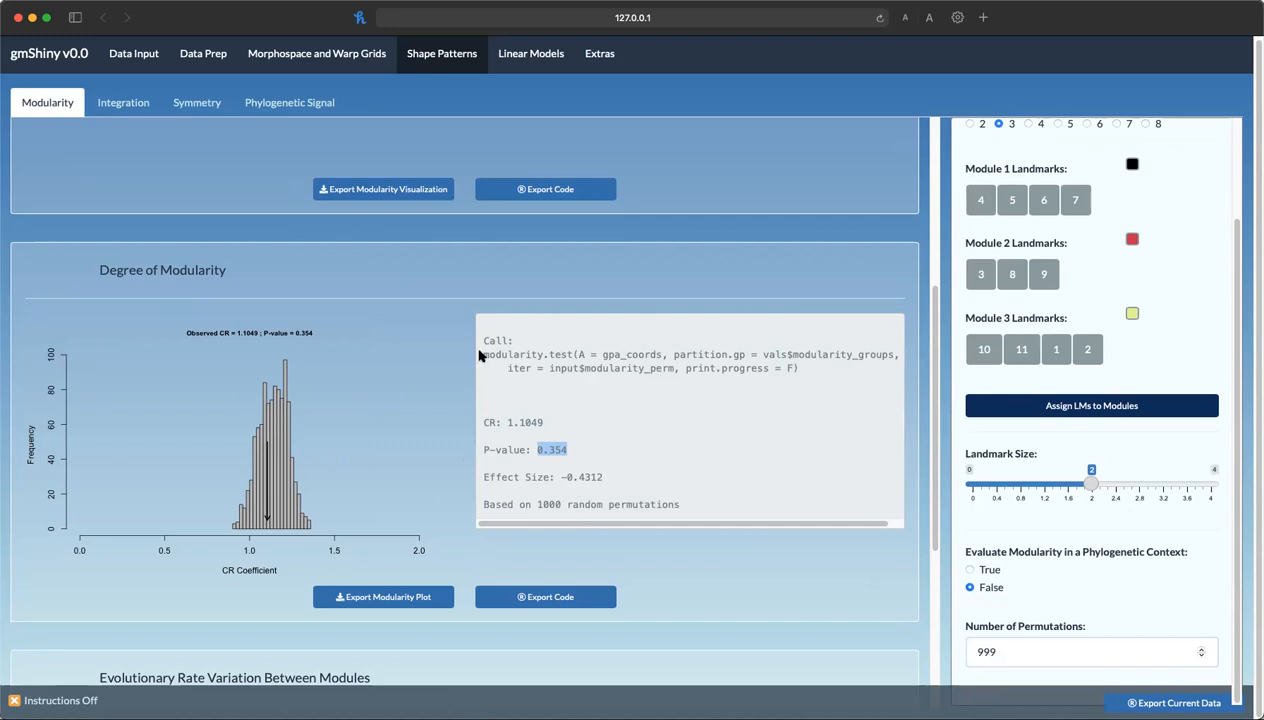
pyautogui.moveTo(480, 355); pyautogui.dragTo(573, 352)
pyautogui.click(674, 417)
pyautogui.click(990, 572)
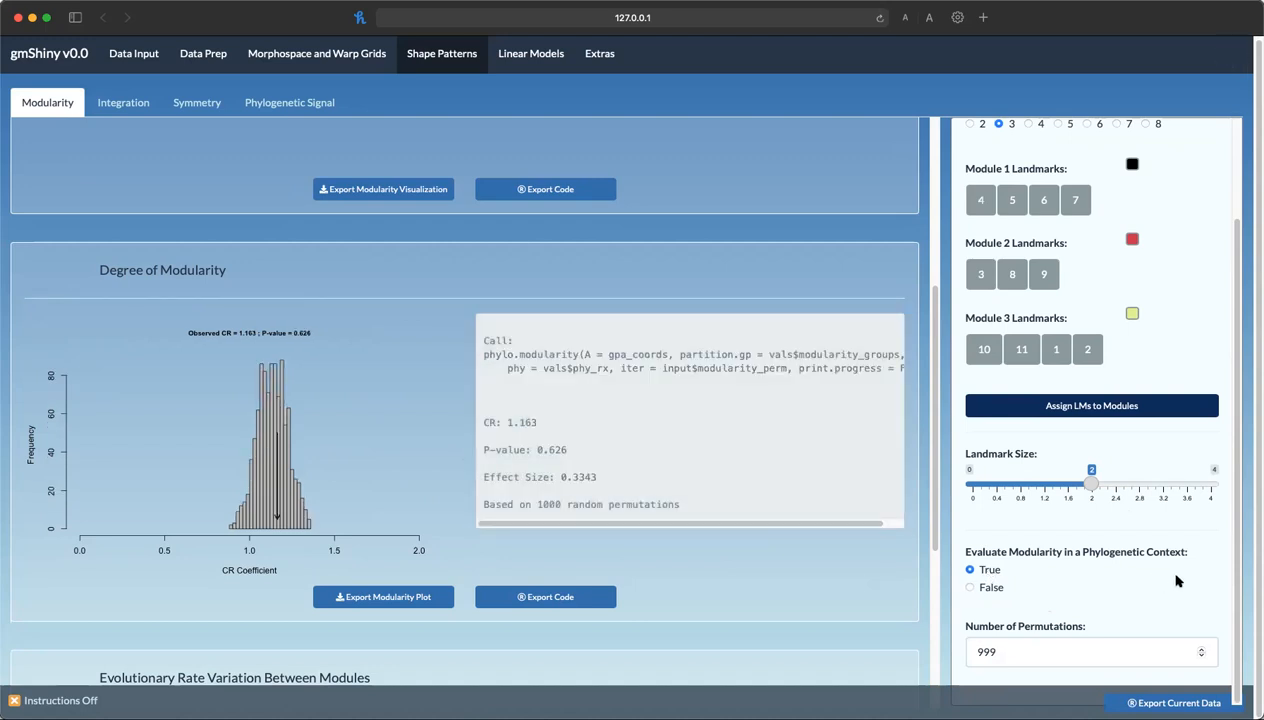
# Step: Examine the phylo.modularity call and the CR value in the Degree of Modularity output
pyautogui.moveTo(487, 355); pyautogui.dragTo(583, 355)
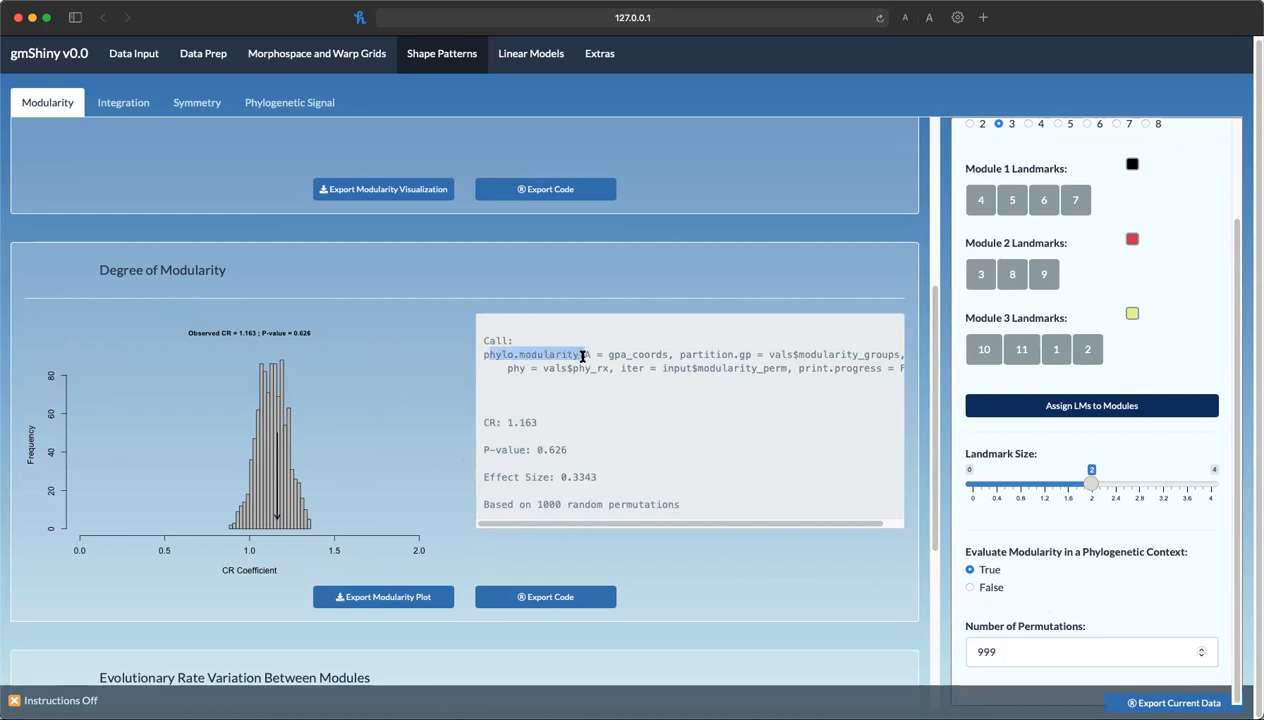
pyautogui.click(615, 386)
pyautogui.moveTo(490, 422)
pyautogui.mouseDown()
pyautogui.moveTo(632, 457)
pyautogui.moveTo(654, 485)
pyautogui.moveTo(481, 420)
pyautogui.mouseUp()
pyautogui.click(520, 422)
pyautogui.doubleClick(515, 421)
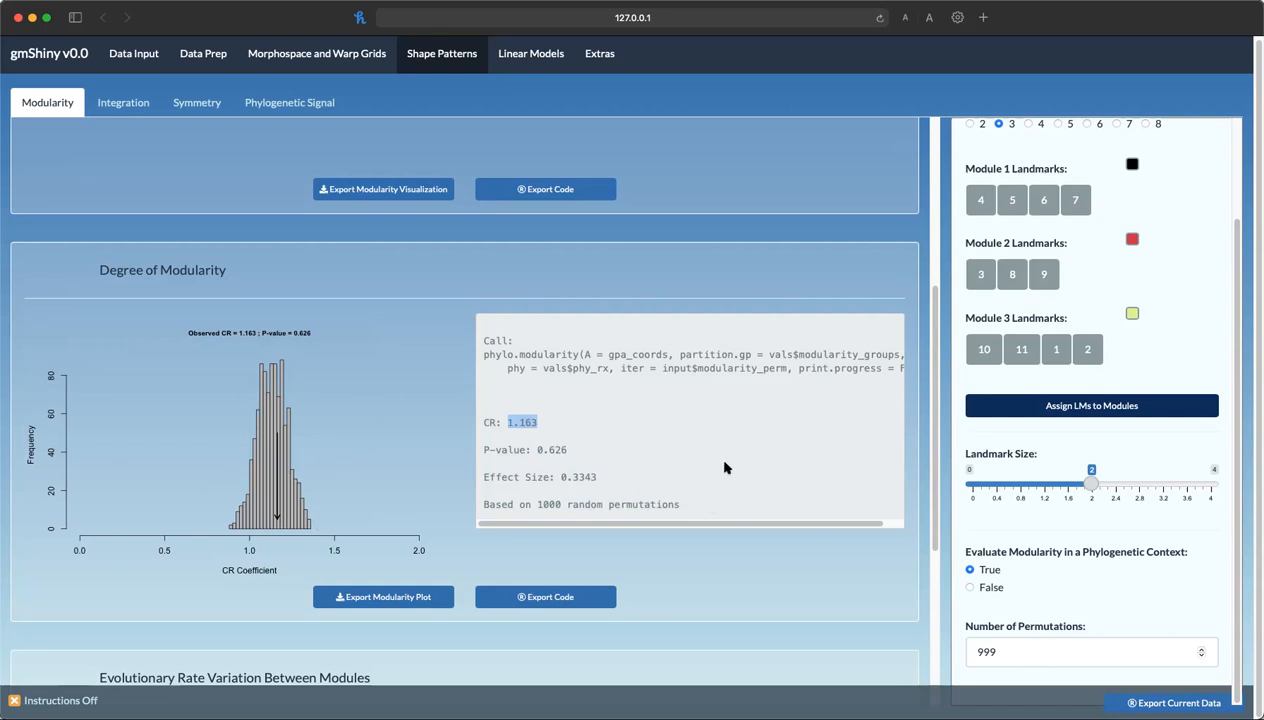
# Step: Examine the observed rate ratio, P-value and per-group rates under Evolutionary Rate Variation Between Modules
pyautogui.scroll(-2, 810, 535)
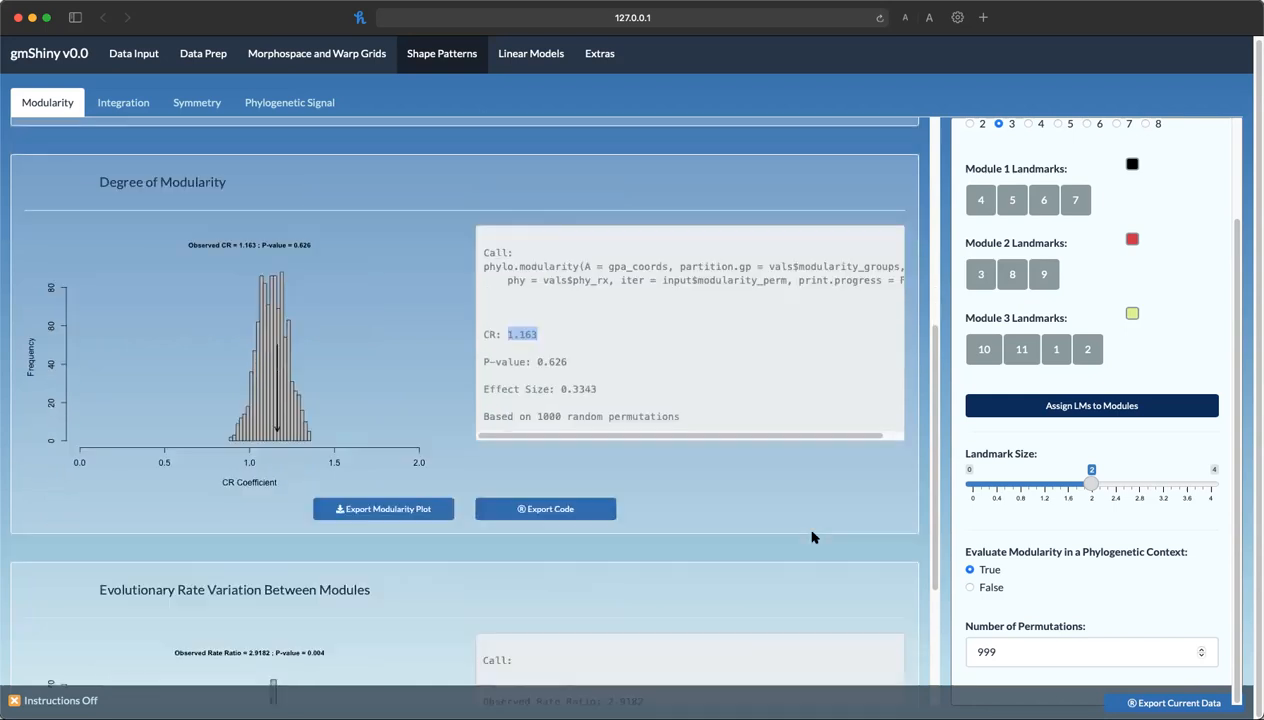
pyautogui.scroll(-5, 812, 537)
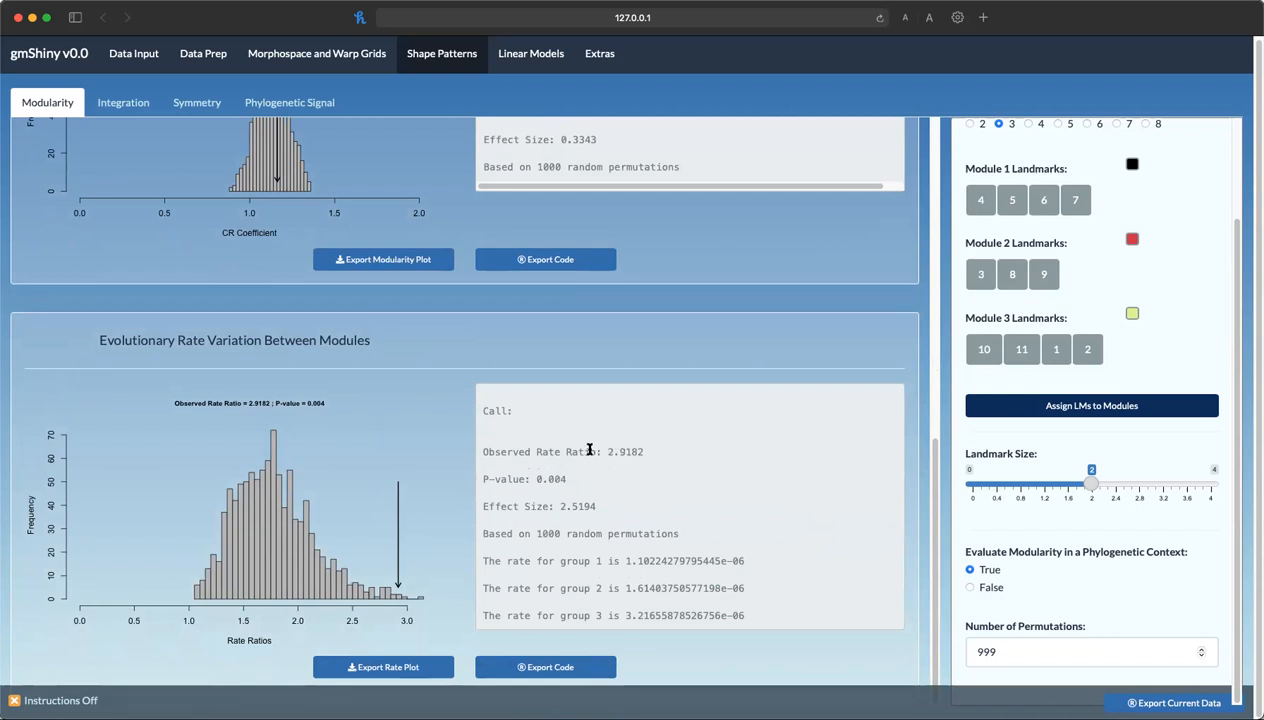
pyautogui.moveTo(604, 452); pyautogui.dragTo(644, 452)
pyautogui.moveTo(494, 478); pyautogui.dragTo(560, 478)
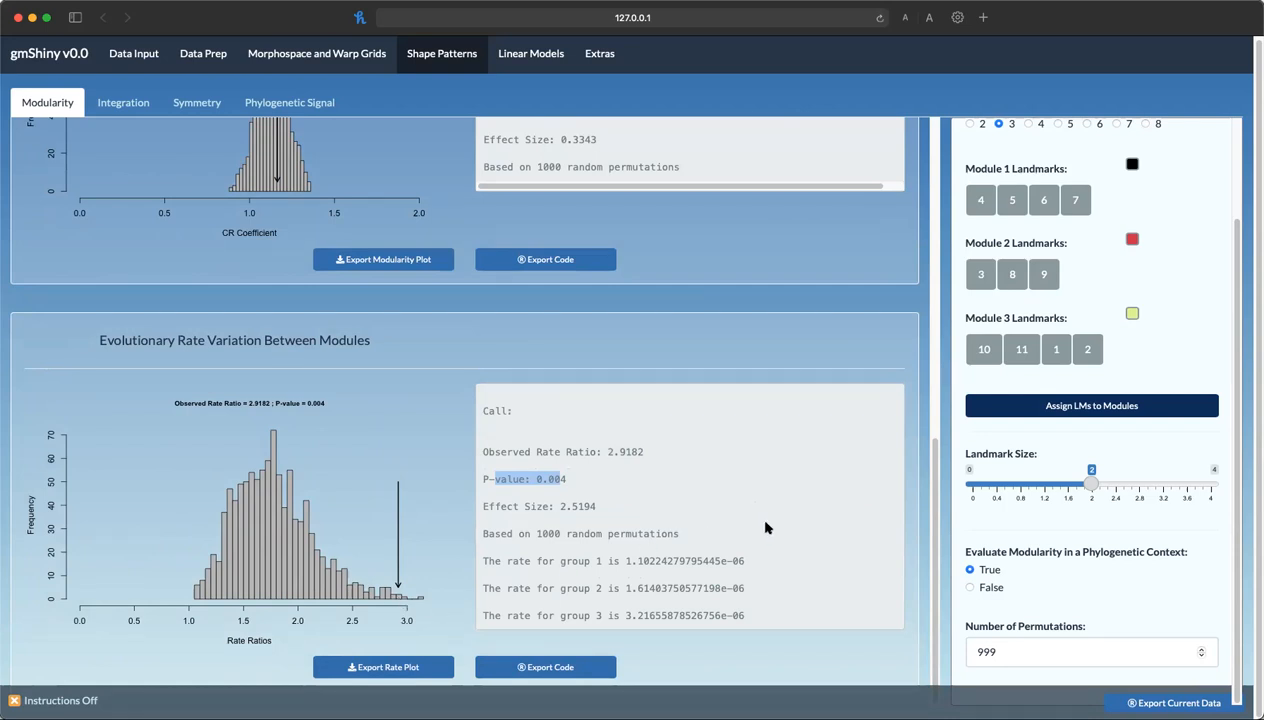
pyautogui.moveTo(500, 560); pyautogui.dragTo(745, 612)
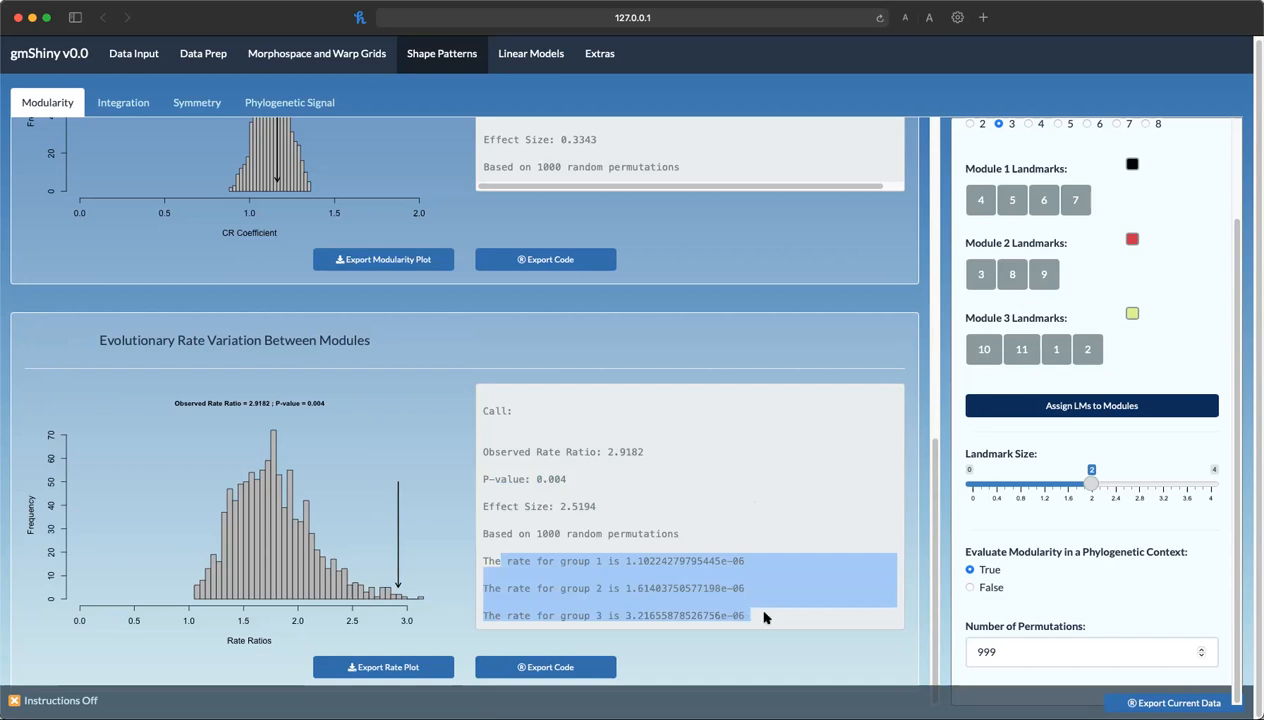
pyautogui.click(762, 617)
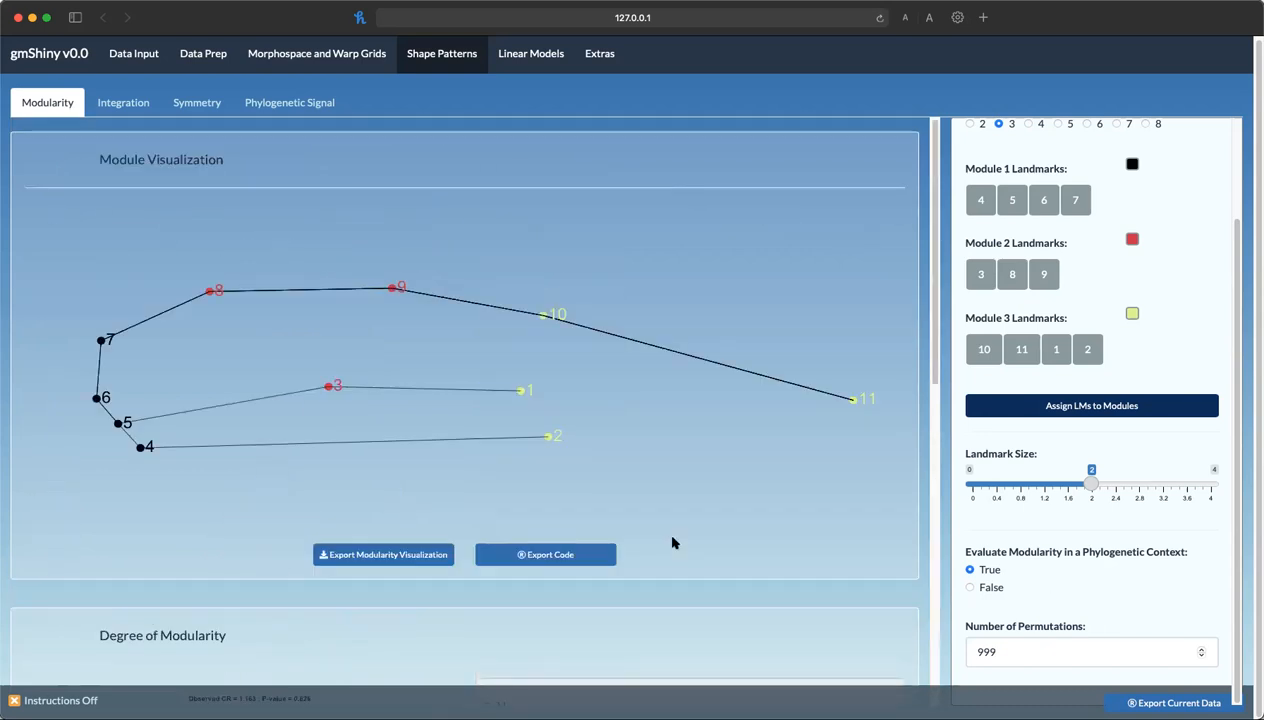
pyautogui.scroll(10, 668, 520)
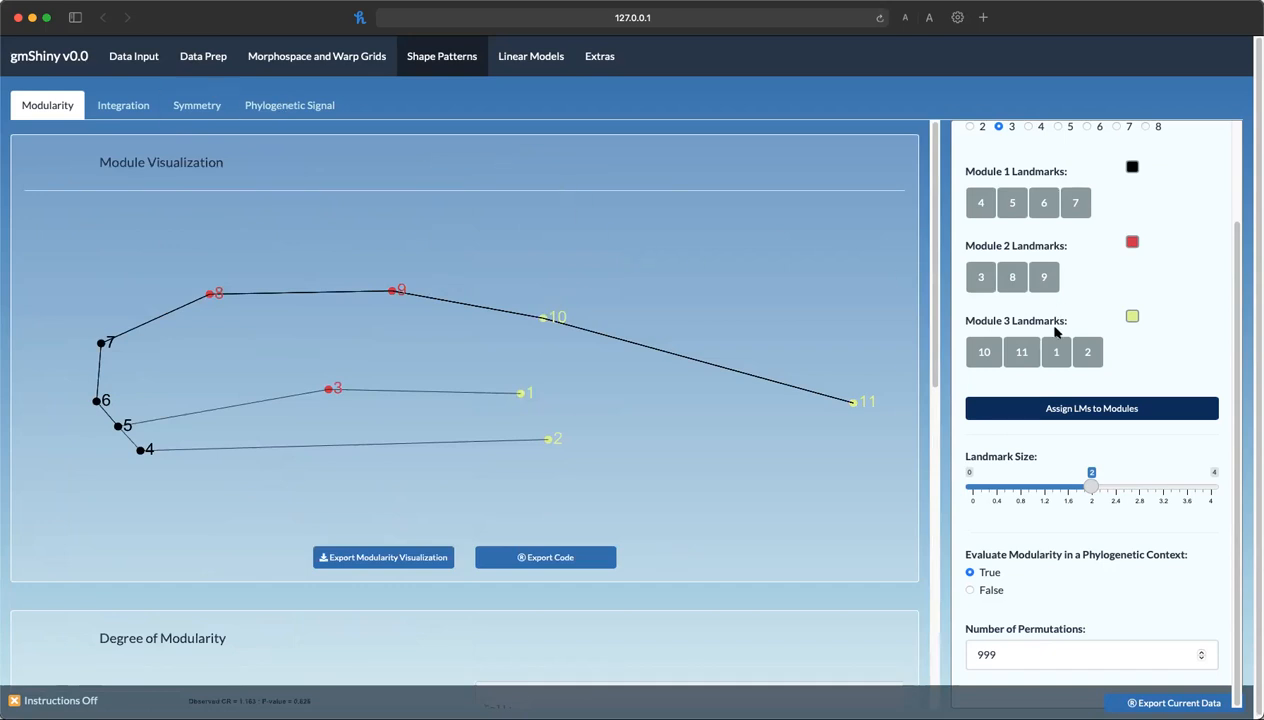
pyautogui.scroll(3, 1044, 338)
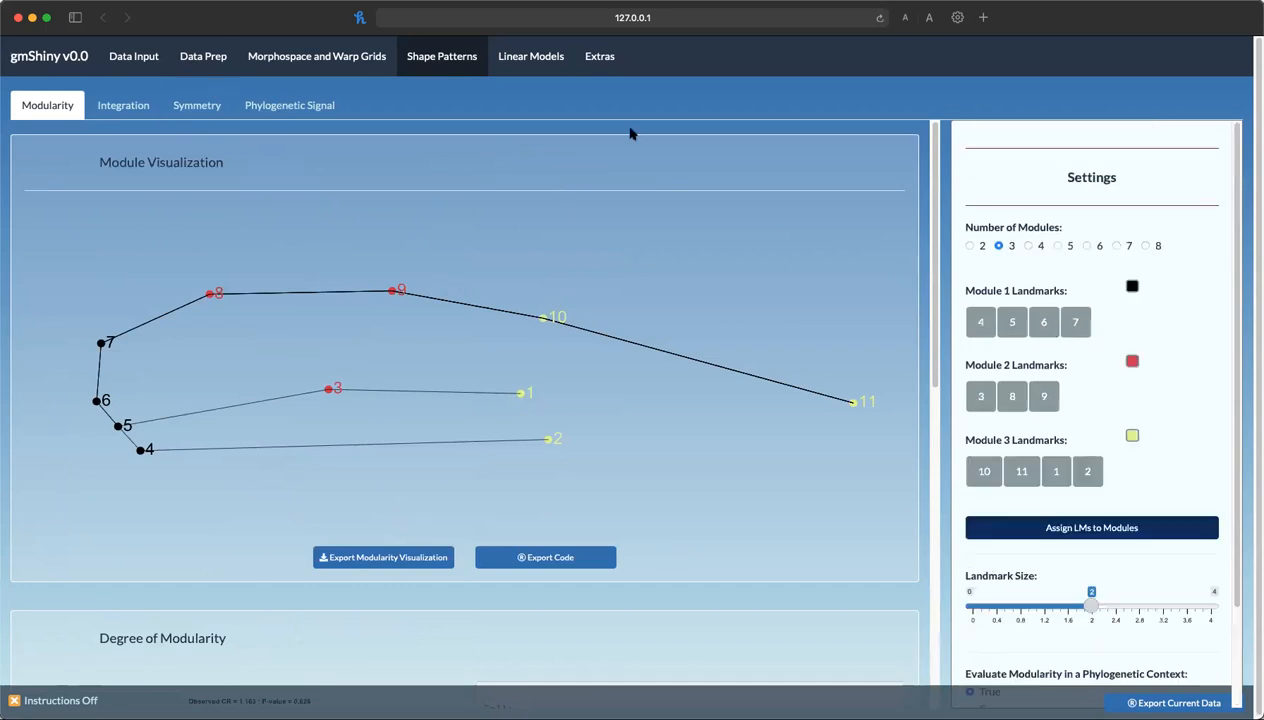
# Step: Open the Integration analysis and examine the between-module integration.test call, r-PLS, effect size and P-value
pyautogui.click(131, 112)
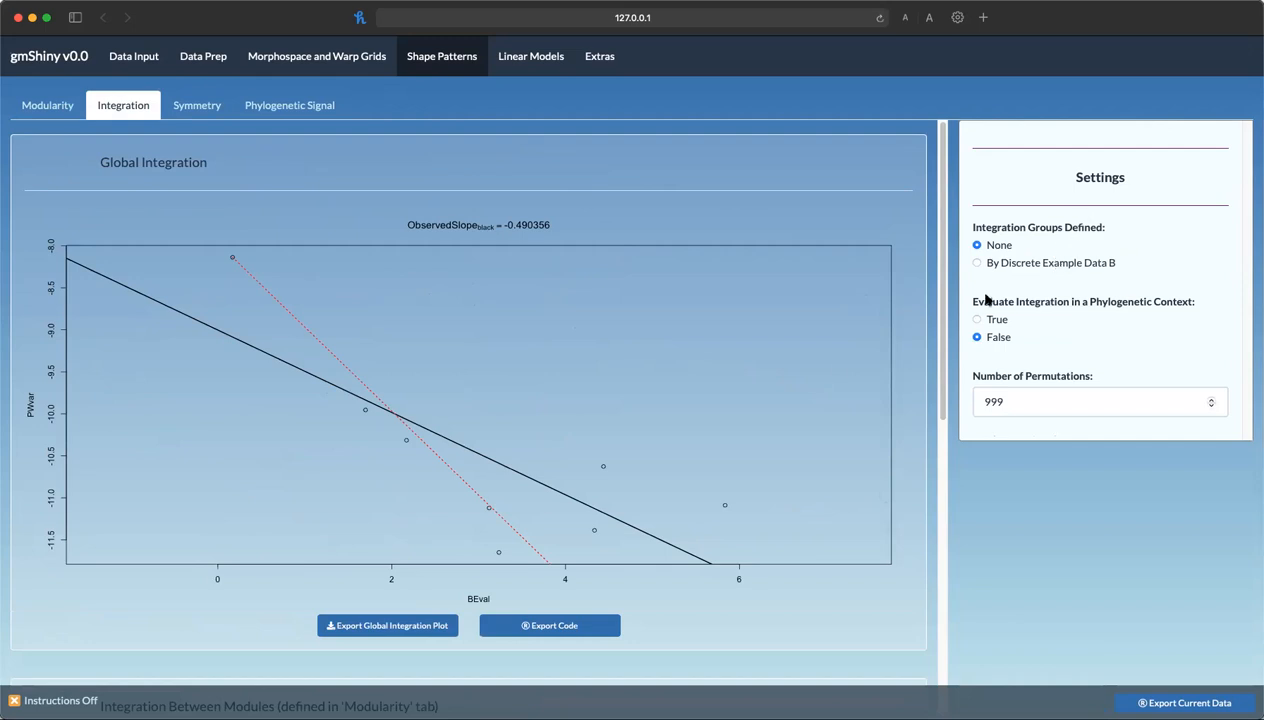
pyautogui.scroll(-5, 673, 423)
pyautogui.scroll(-3, 673, 423)
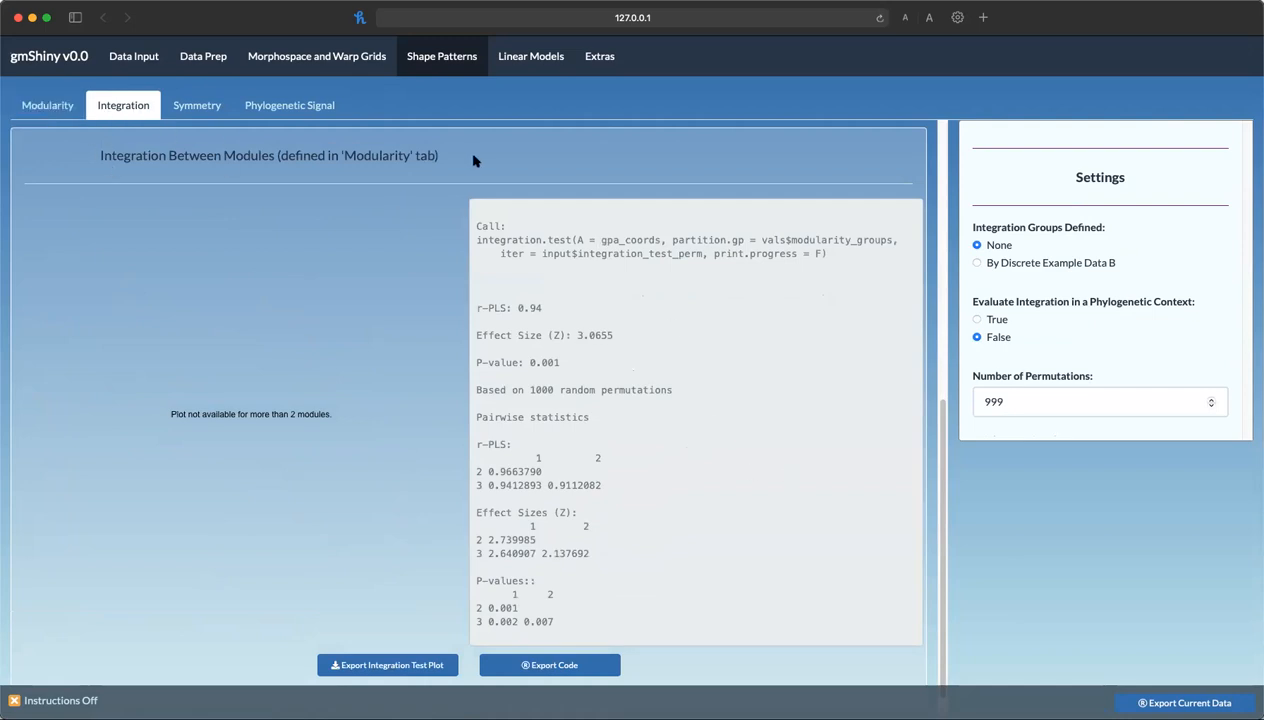
pyautogui.moveTo(476, 240); pyautogui.dragTo(572, 240)
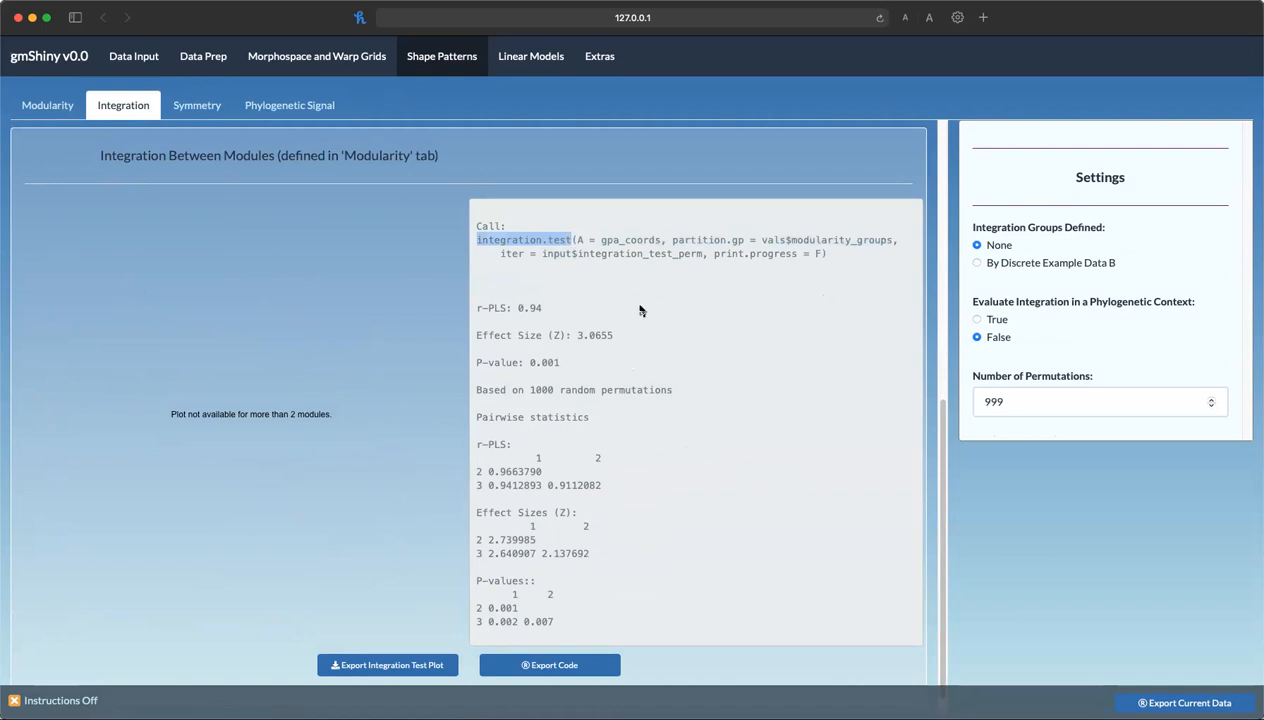
pyautogui.click(108, 148)
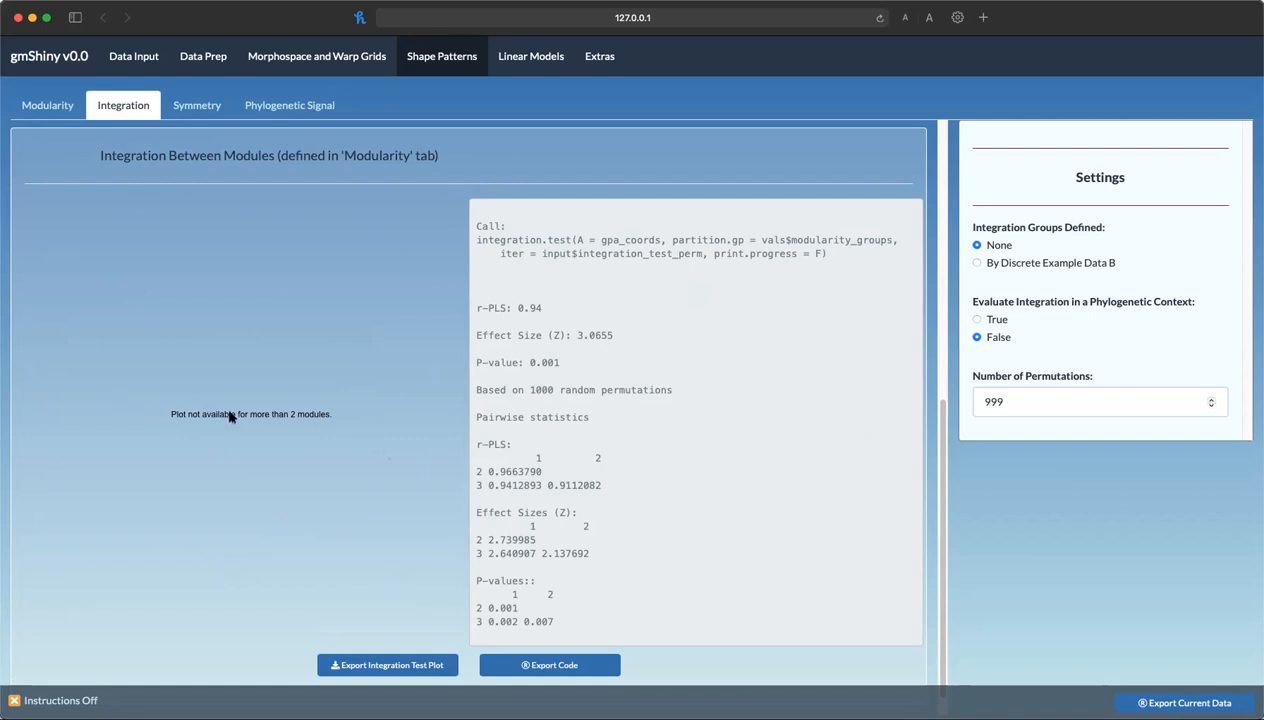
pyautogui.moveTo(517, 308); pyautogui.dragTo(554, 379)
pyautogui.click(627, 380)
pyautogui.doubleClick(529, 307)
pyautogui.doubleClick(592, 336)
pyautogui.moveTo(541, 363); pyautogui.dragTo(560, 363)
pyautogui.scroll(5, 748, 598)
pyautogui.scroll(-5, 745, 600)
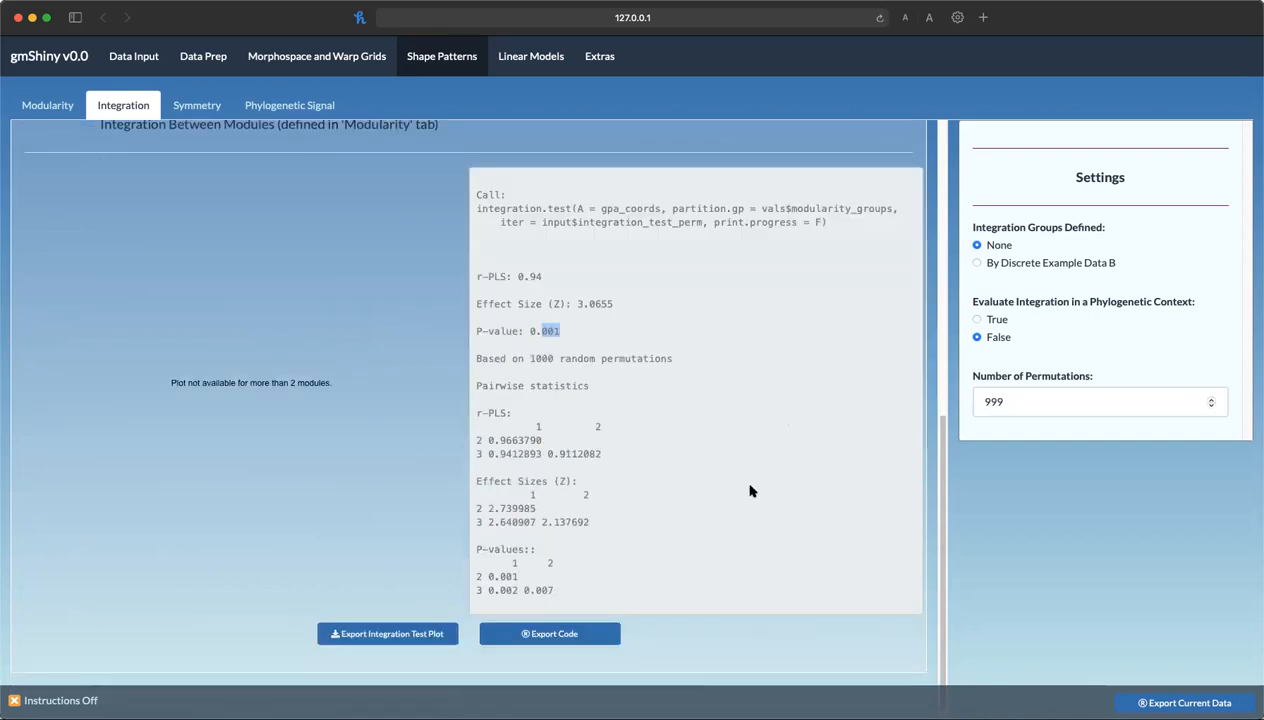
# Step: Define the integration groups by Discrete Example Data B and plot trait level B
pyautogui.click(1040, 266)
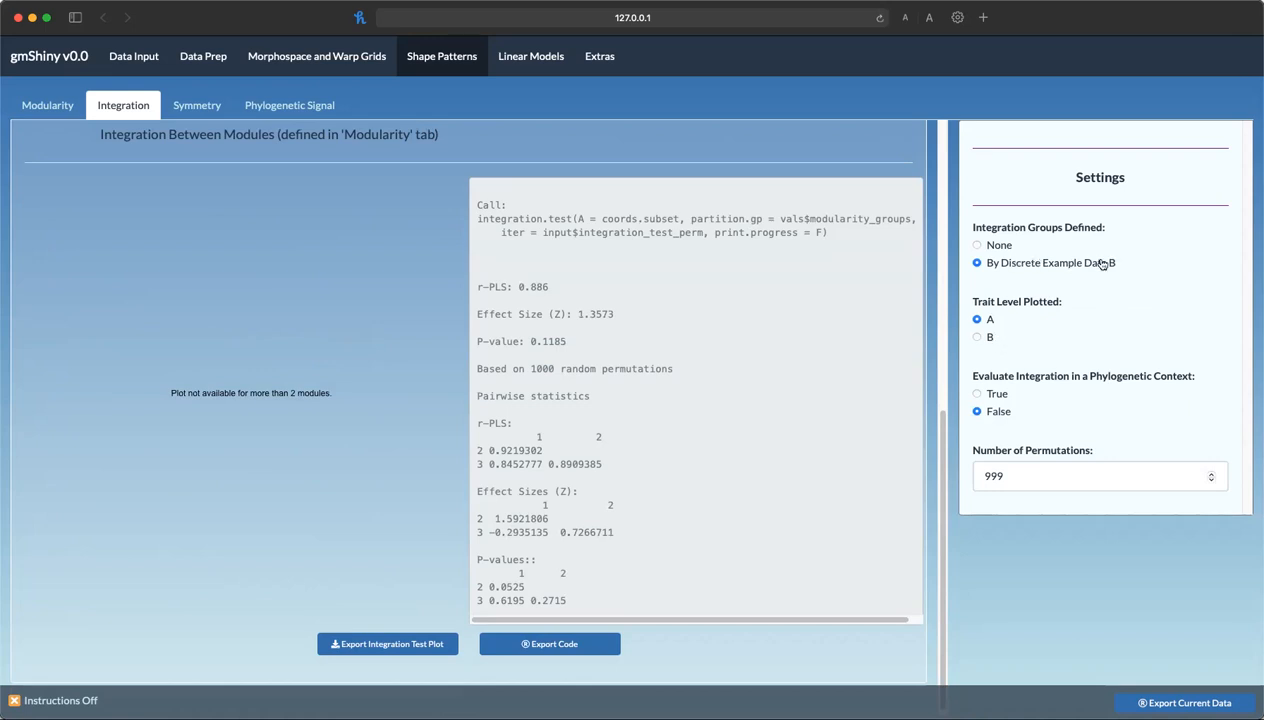
pyautogui.click(988, 338)
# Step: Return to the Modularity analysis and set the number of modules to 2
pyautogui.click(63, 110)
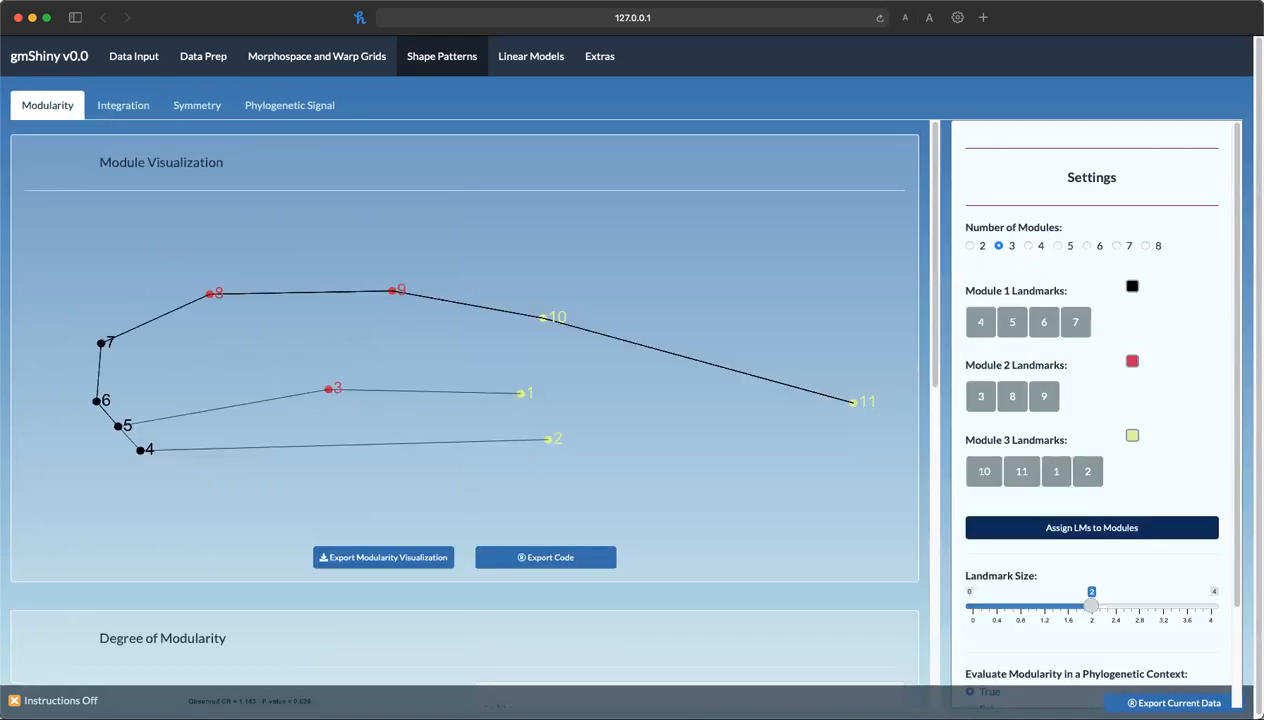
pyautogui.click(968, 246)
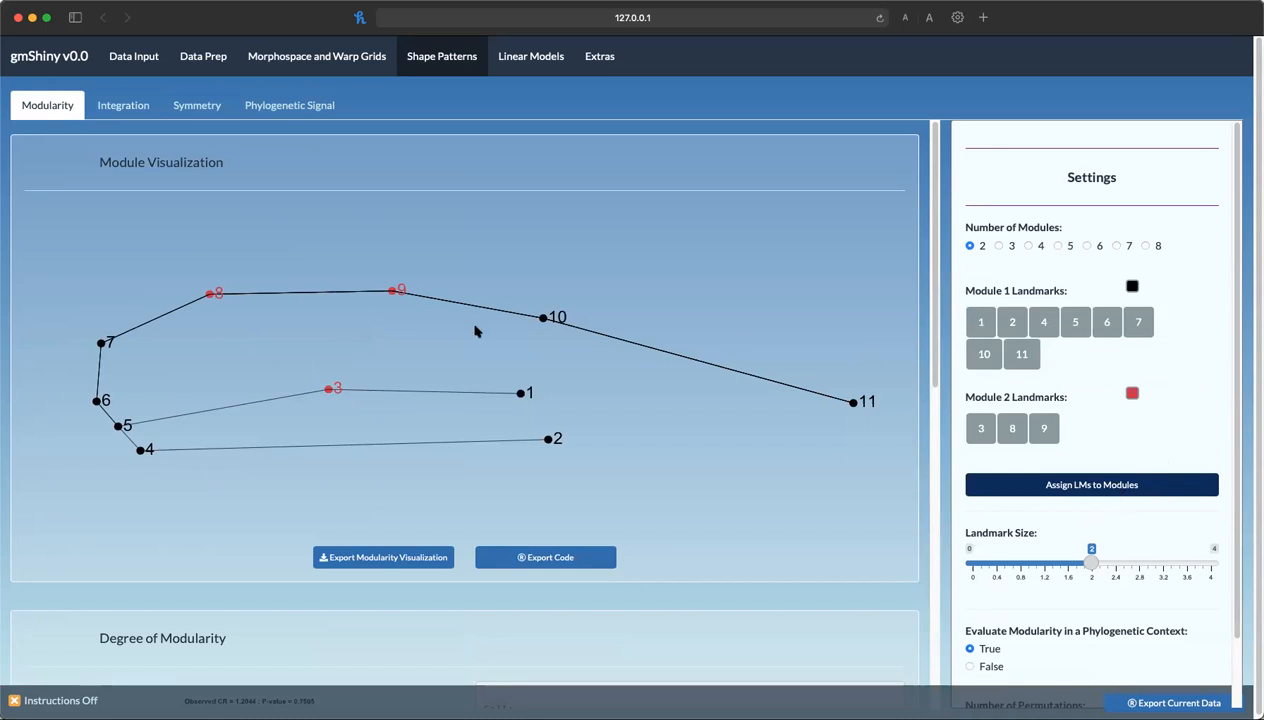
# Step: Compare the Integration Between Modules plot and statistics for trait levels B and A, ending on level A
pyautogui.click(122, 105)
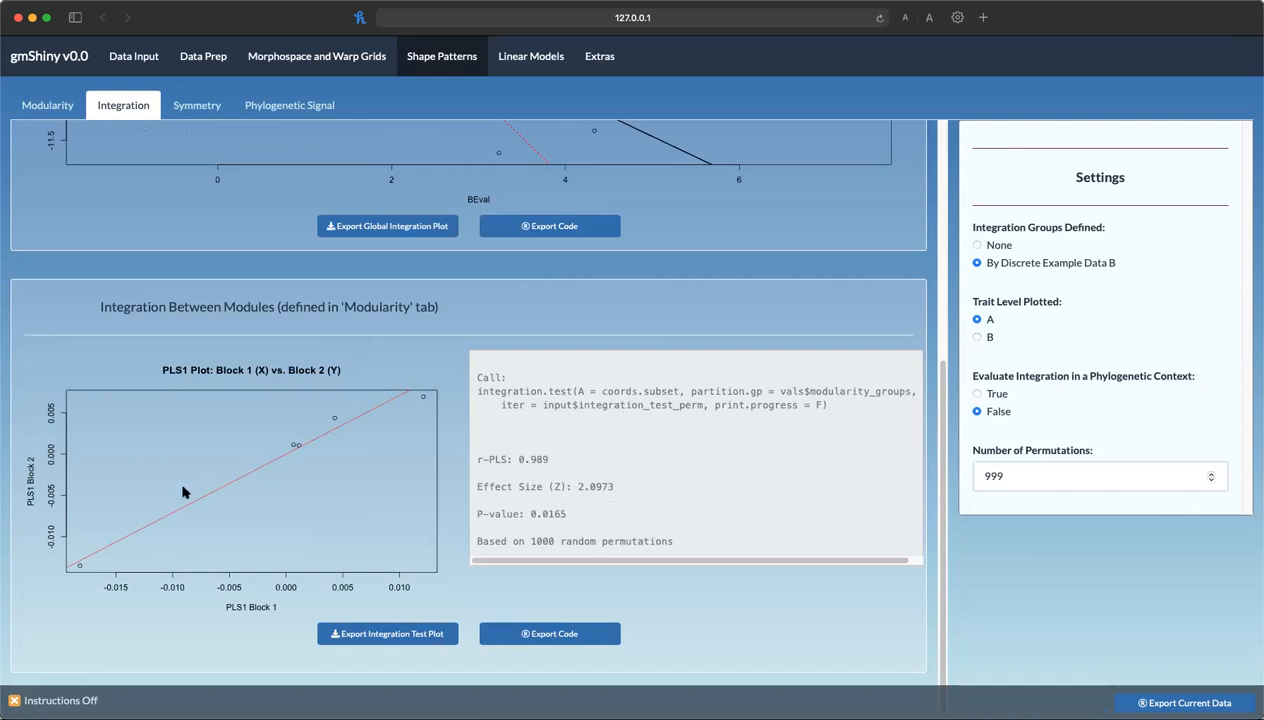
pyautogui.click(987, 340)
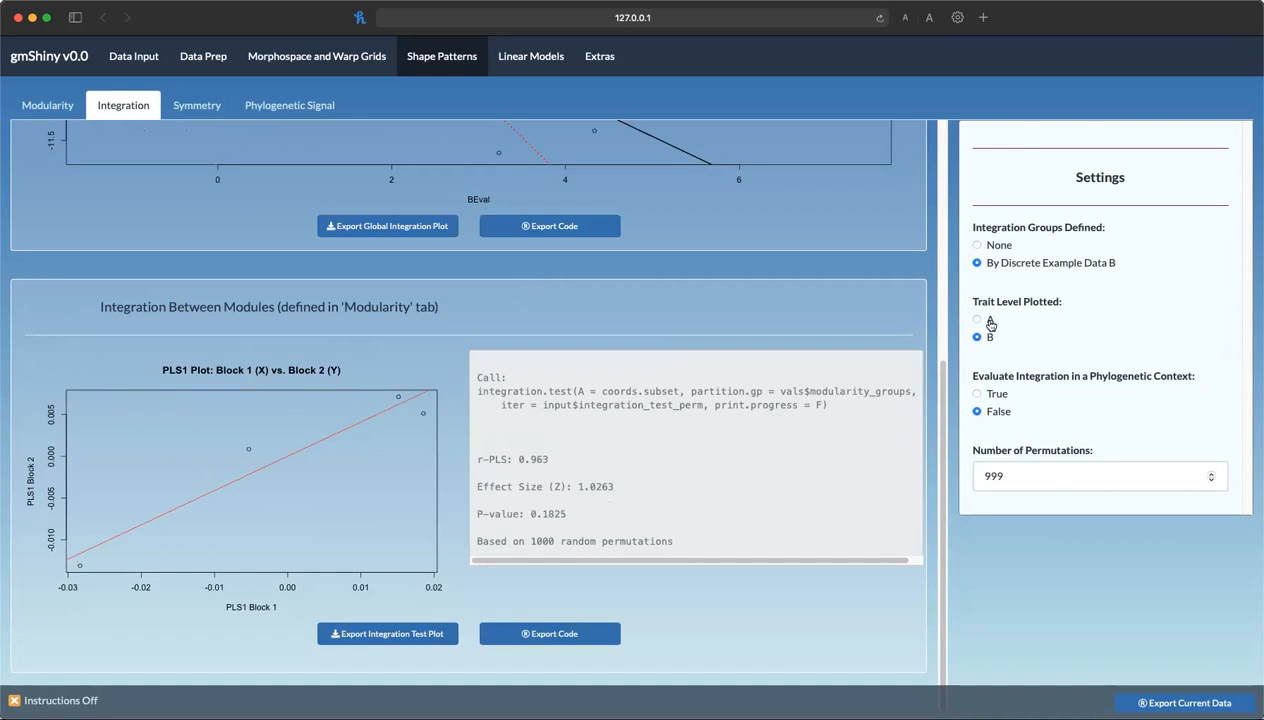
pyautogui.click(989, 321)
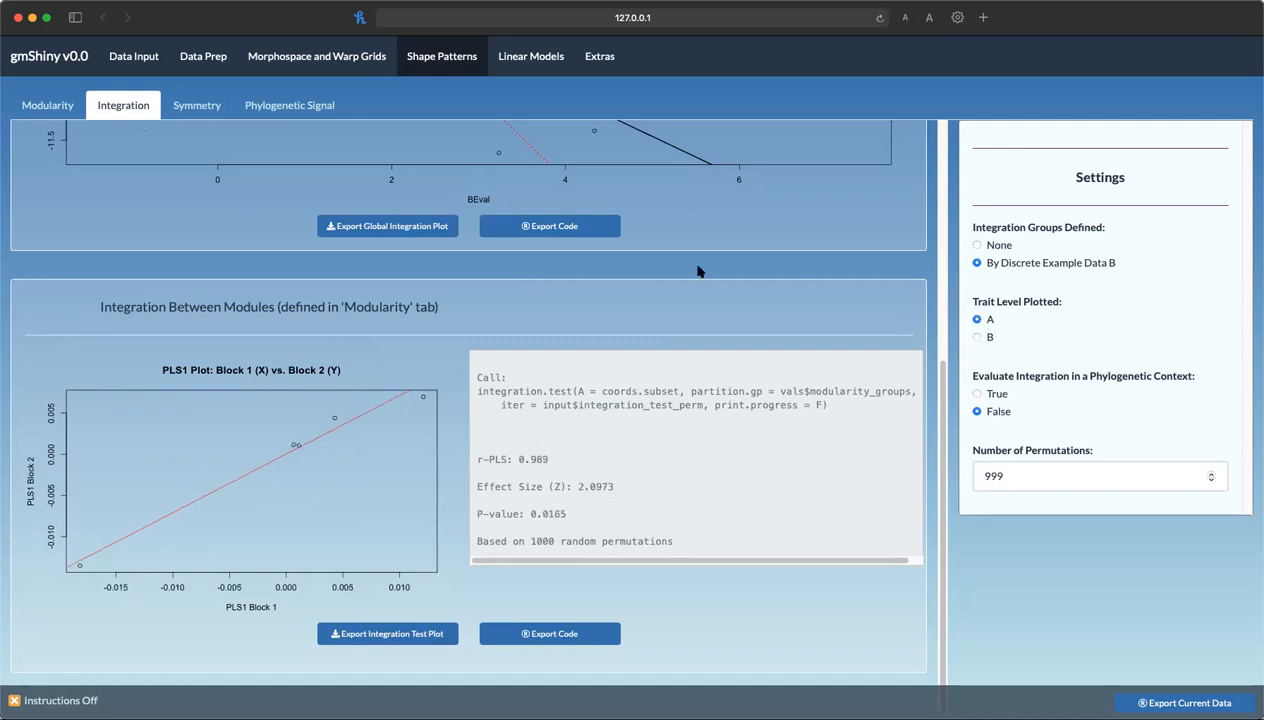
# Step: Open the Symmetry analysis and look over its settings and the landmark side assignment visualization
pyautogui.scroll(5, 692, 262)
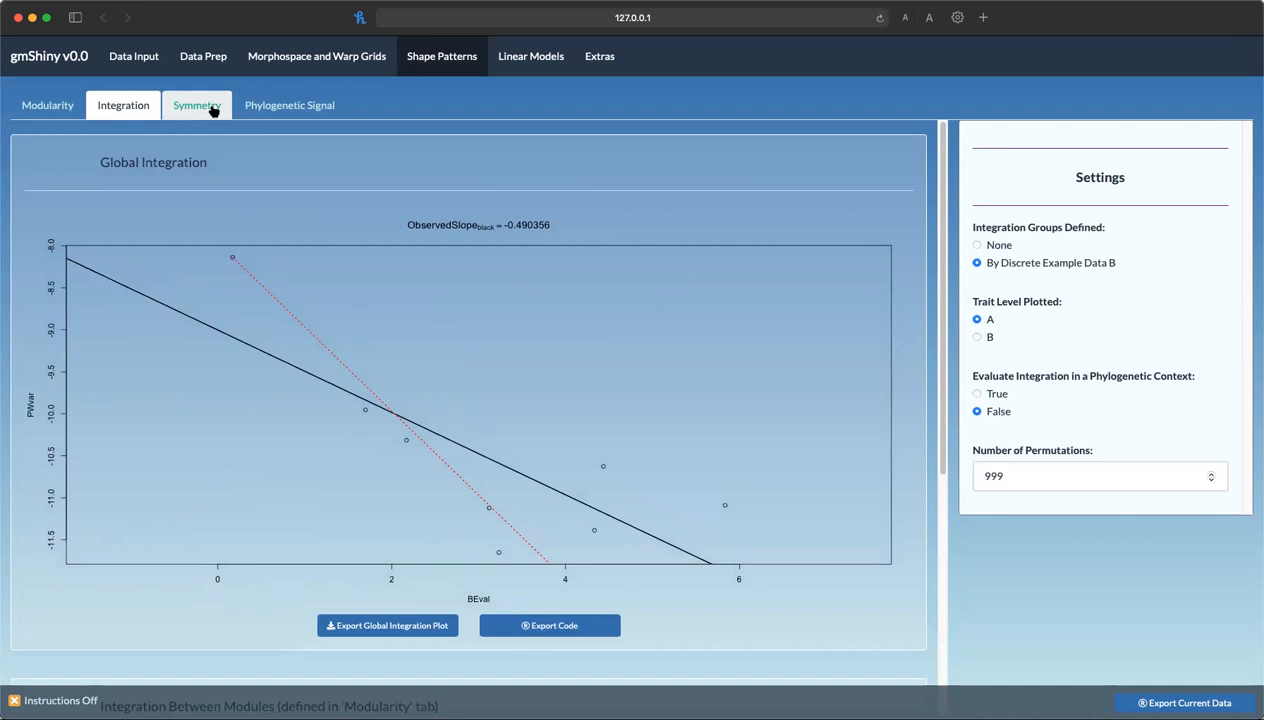
pyautogui.click(212, 110)
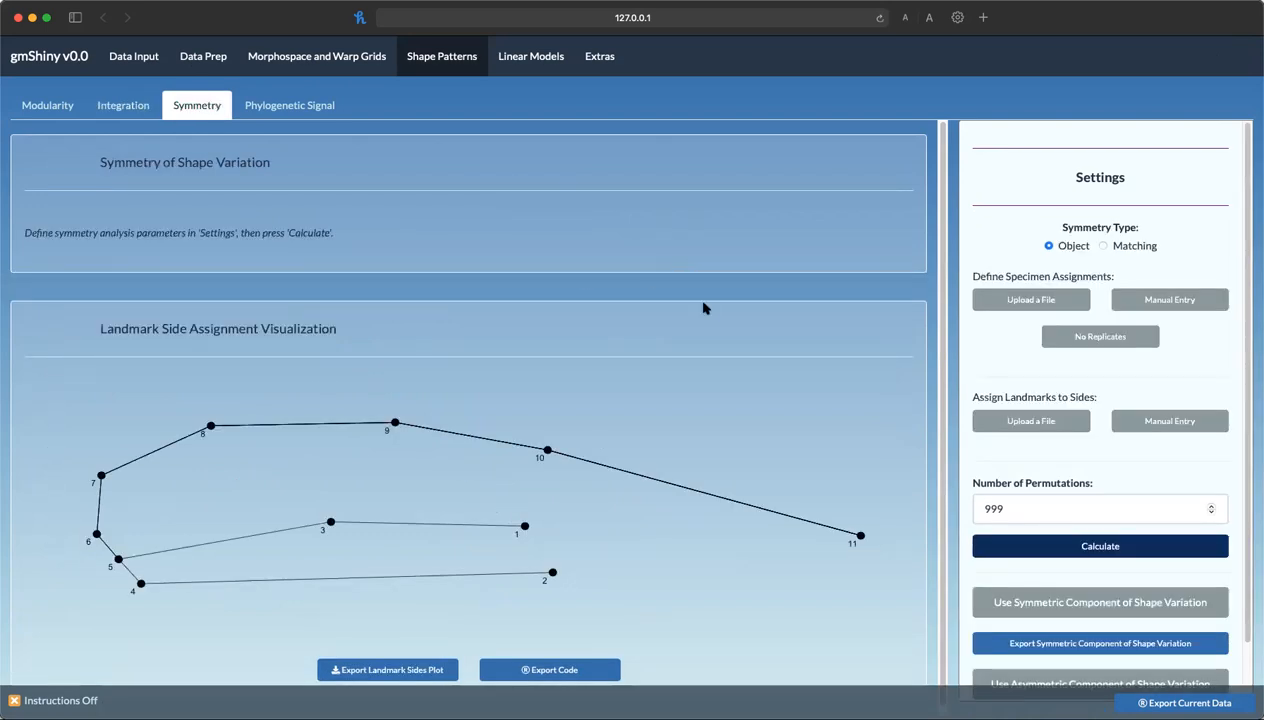
pyautogui.scroll(-1, 756, 286)
pyautogui.scroll(1, 787, 350)
# Step: Open the Phylogenetic Signal analysis and examine the physignal call, observed K, P-value and effect size for shape
pyautogui.click(270, 109)
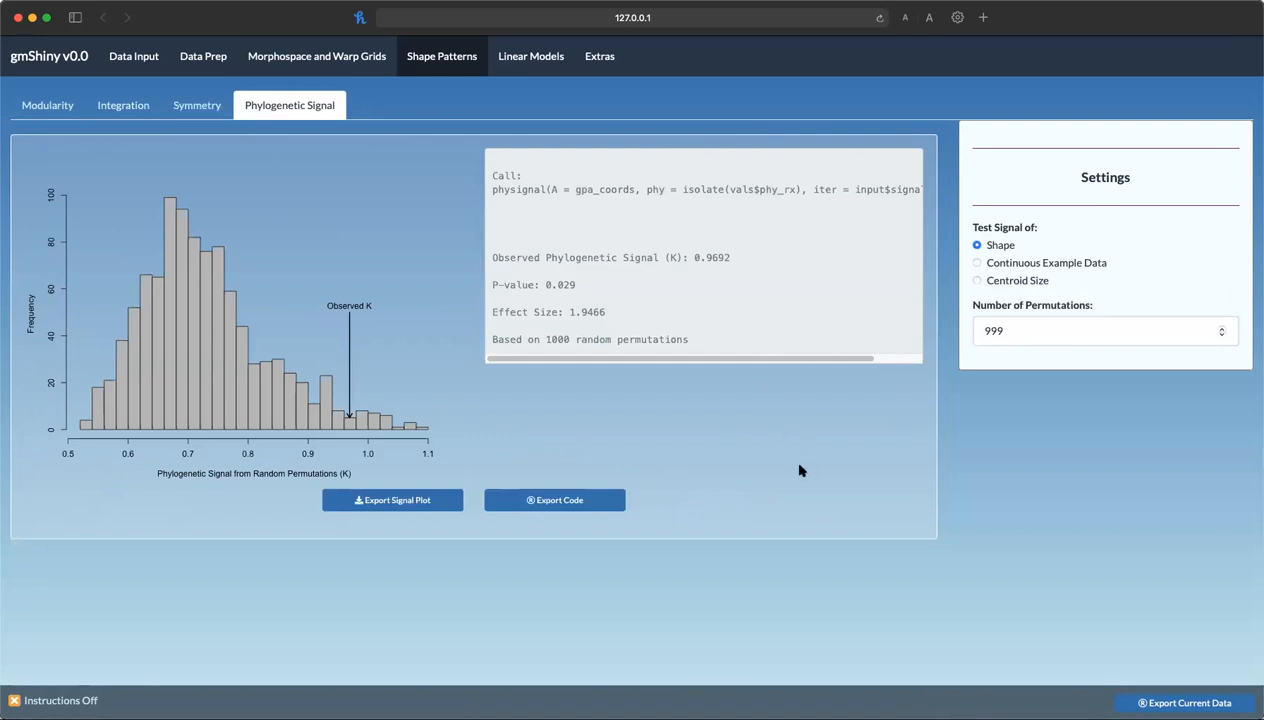
pyautogui.doubleClick(516, 189)
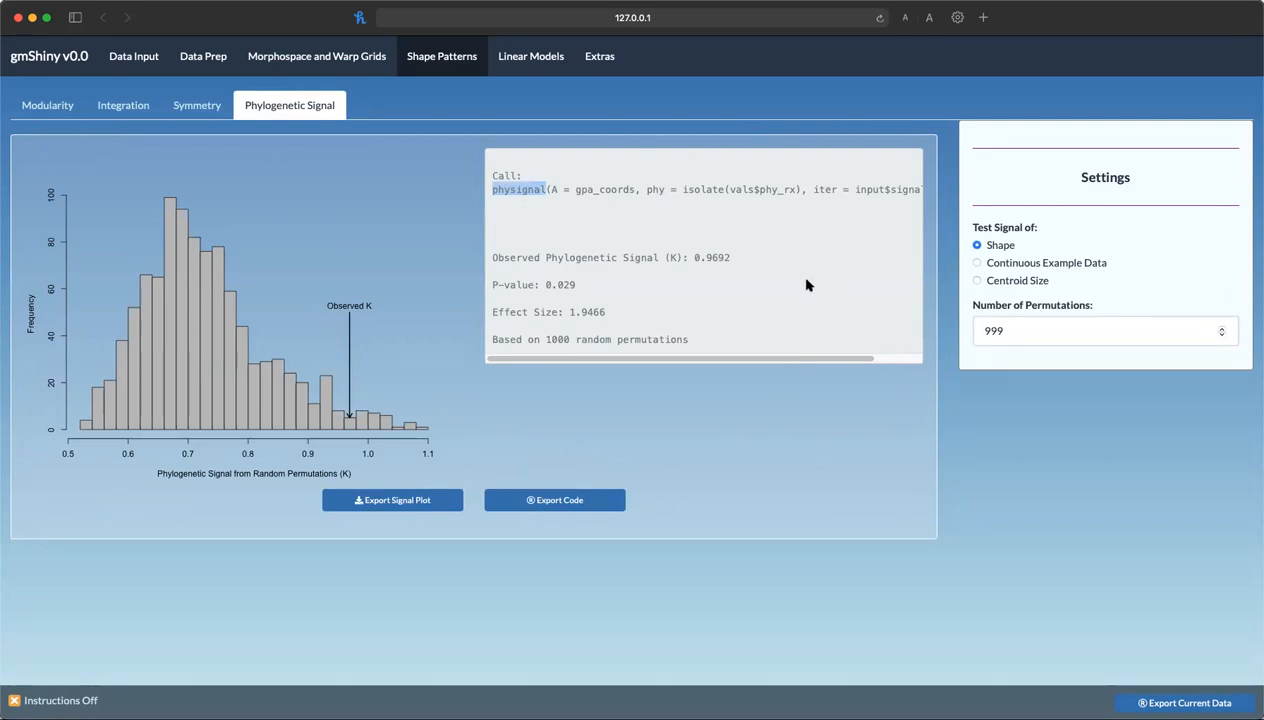
pyautogui.doubleClick(712, 257)
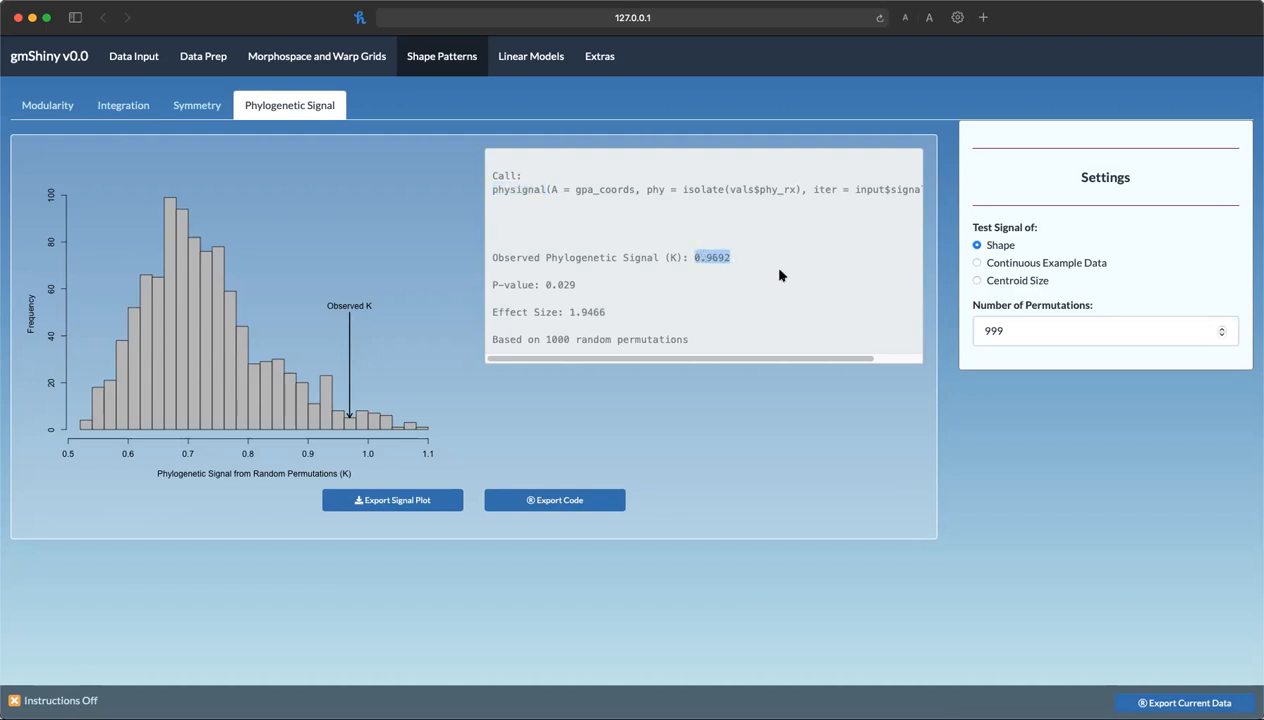
pyautogui.doubleClick(560, 284)
pyautogui.doubleClick(590, 312)
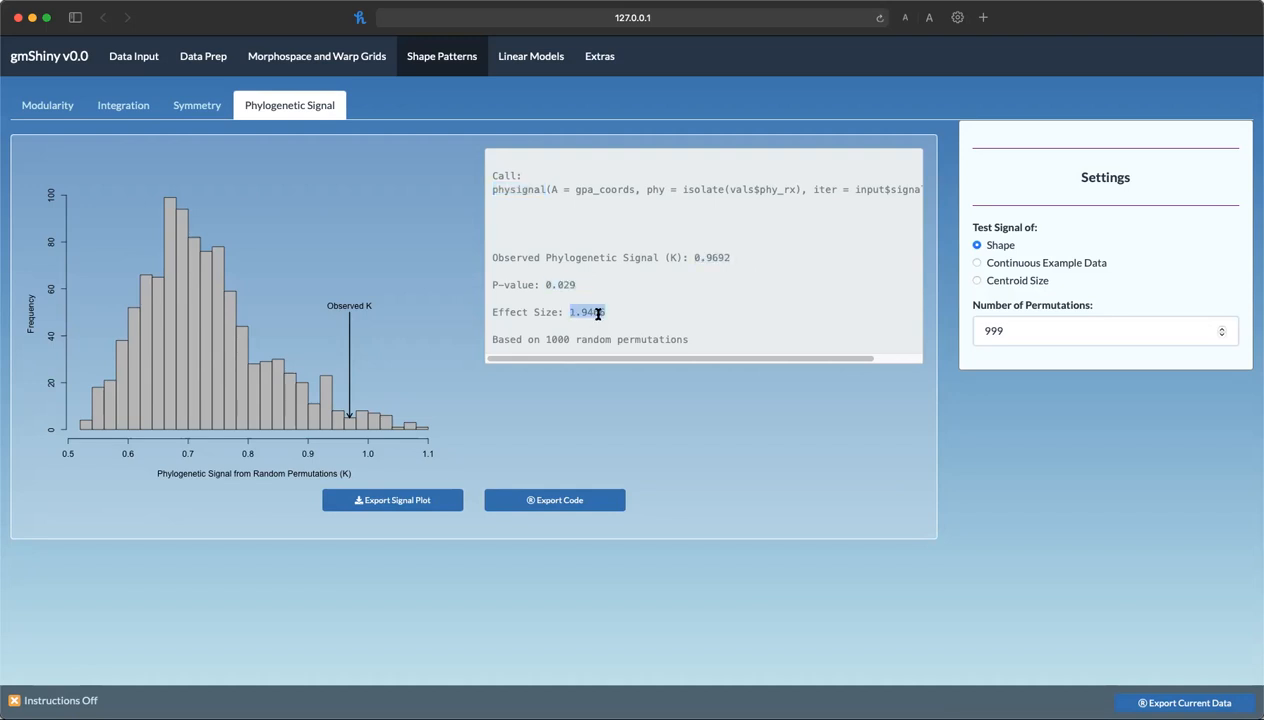
pyautogui.click(806, 318)
# Step: Test the phylogenetic signal of Continuous Example Data and of Centroid Size
pyautogui.click(1028, 265)
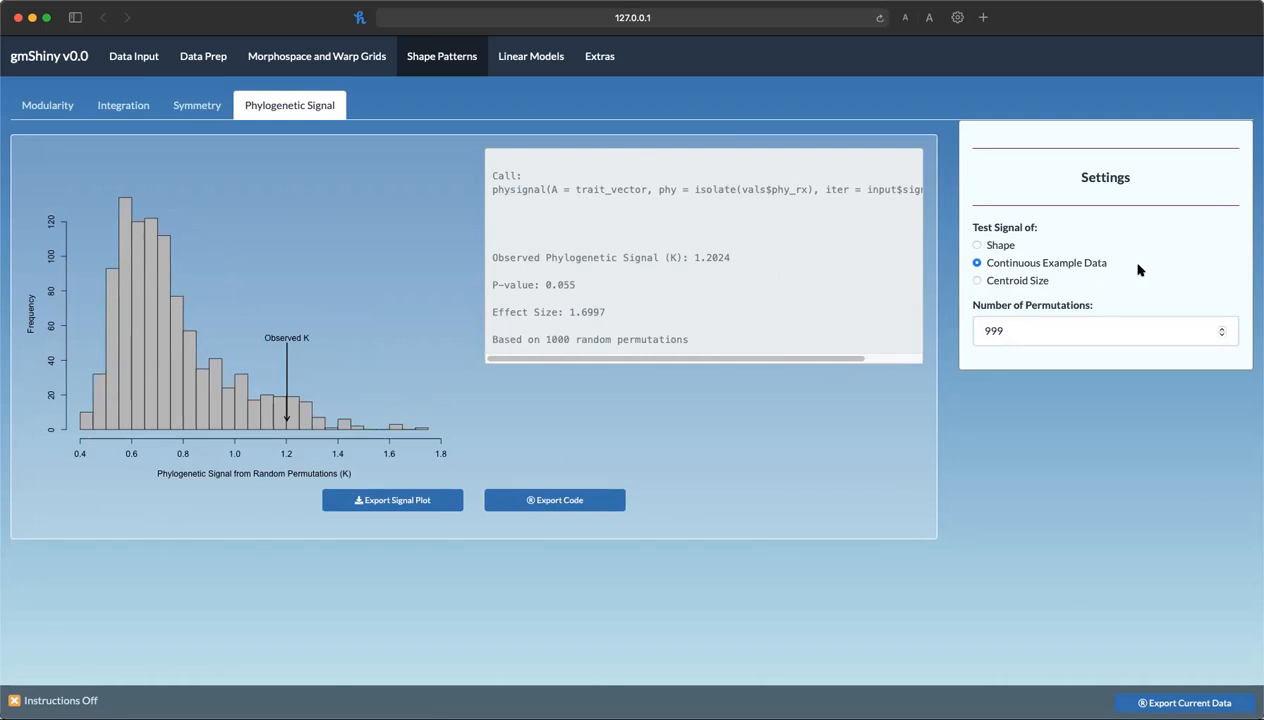
pyautogui.click(1019, 283)
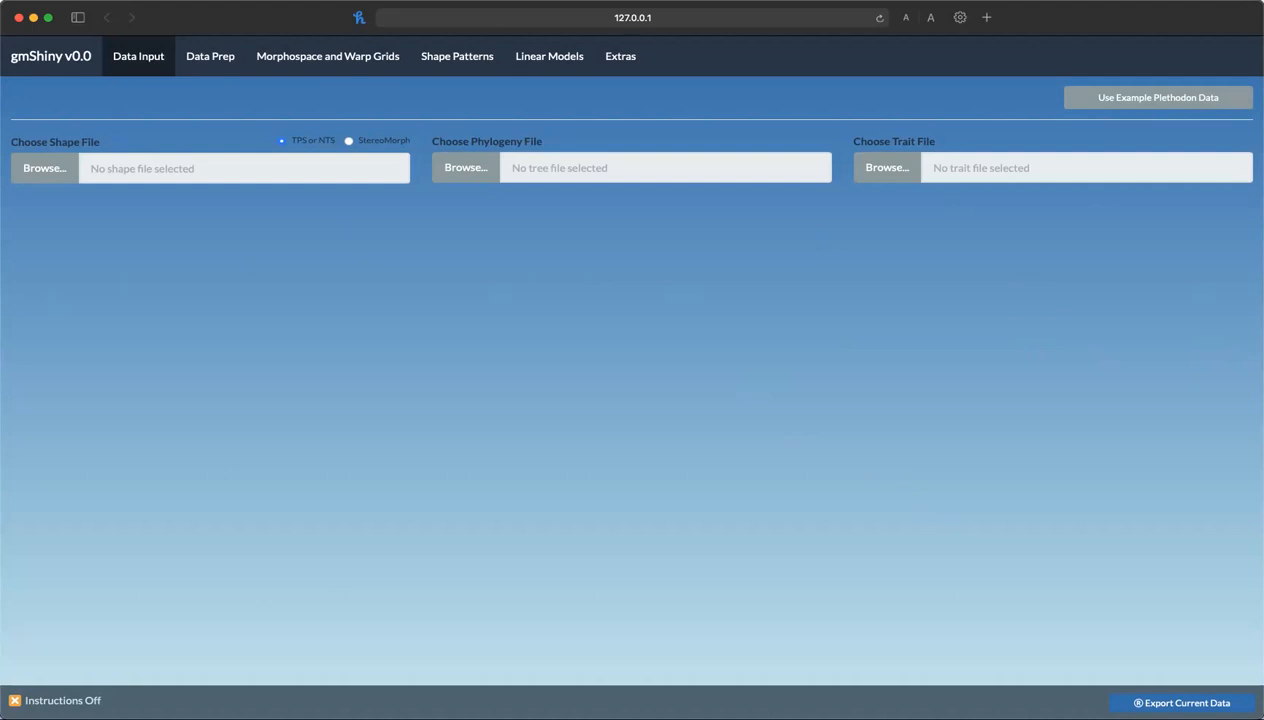
# Step: Upload a TPS or NTS shape file and run the Generalized Procrustes Alignment on its landmarks
pyautogui.click(44, 169)
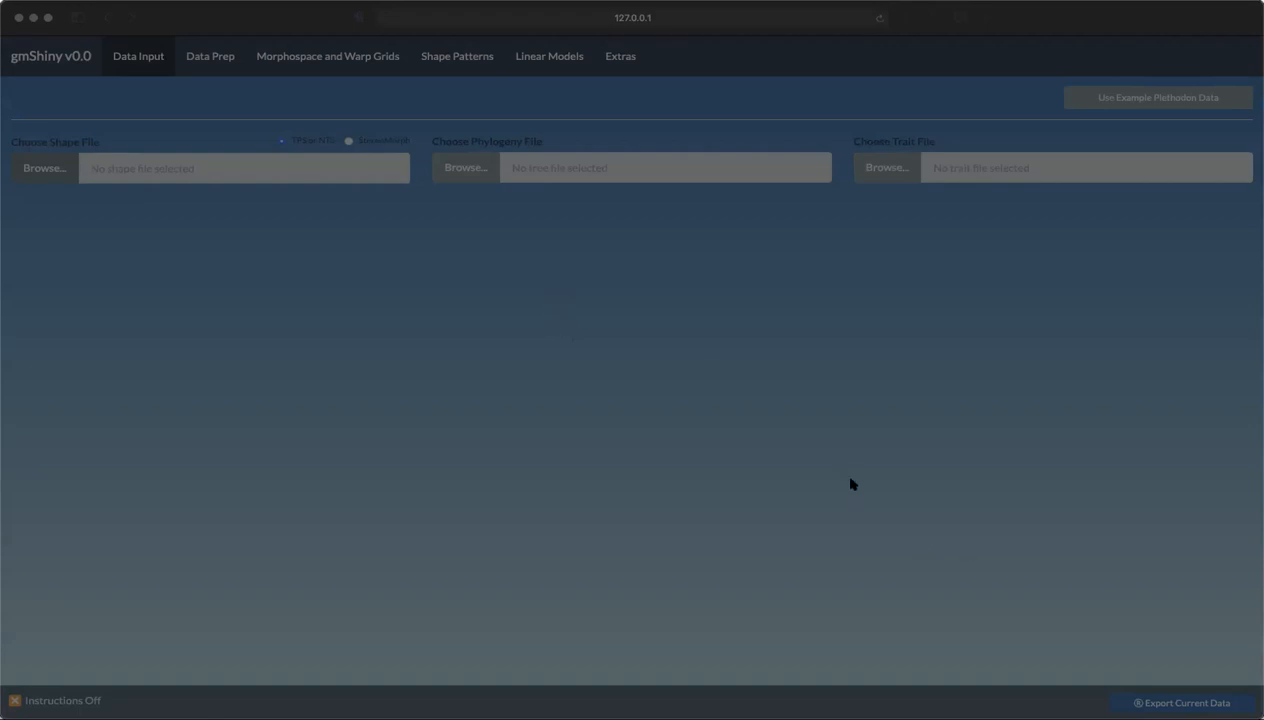
pyautogui.click(870, 498)
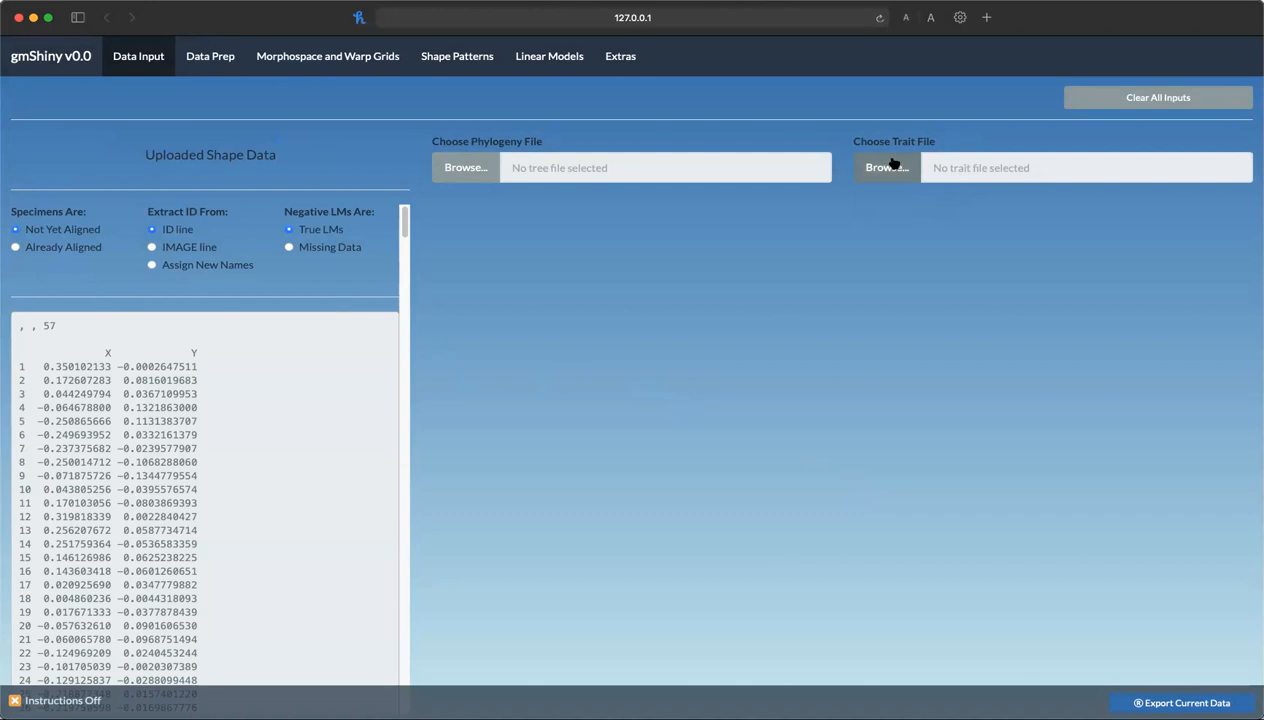
pyautogui.click(205, 56)
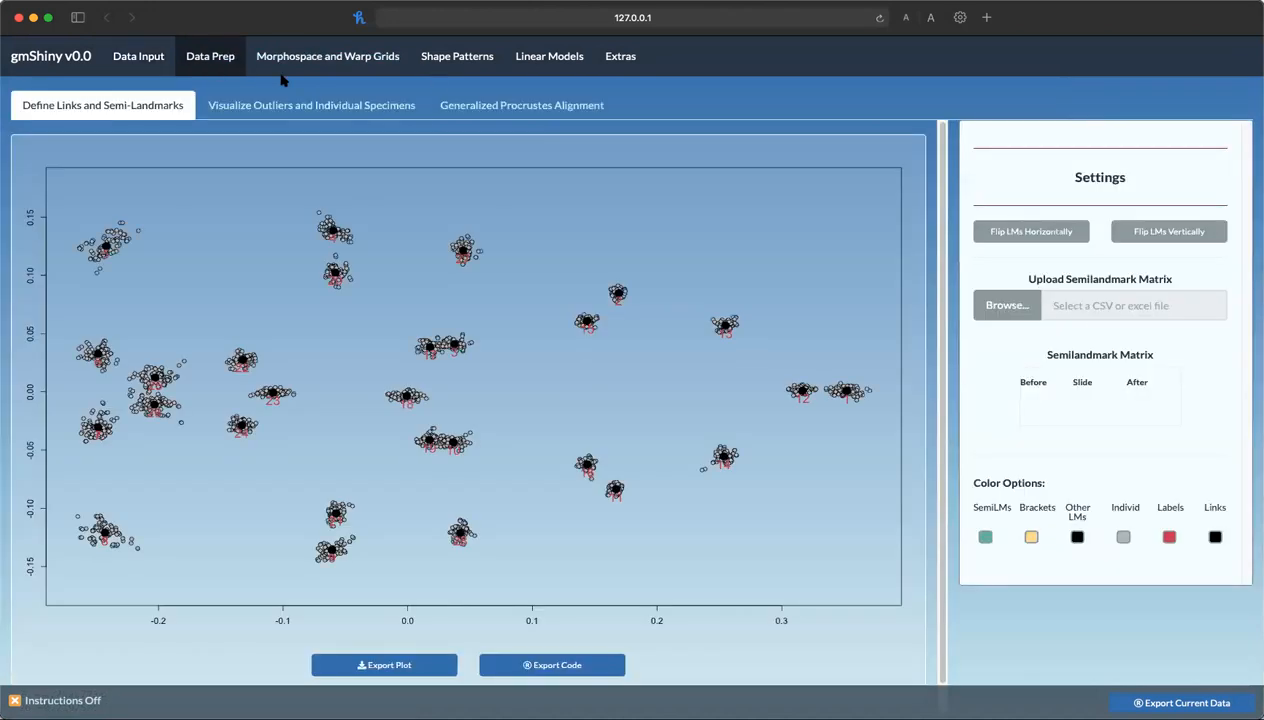
pyautogui.click(543, 108)
pyautogui.click(672, 166)
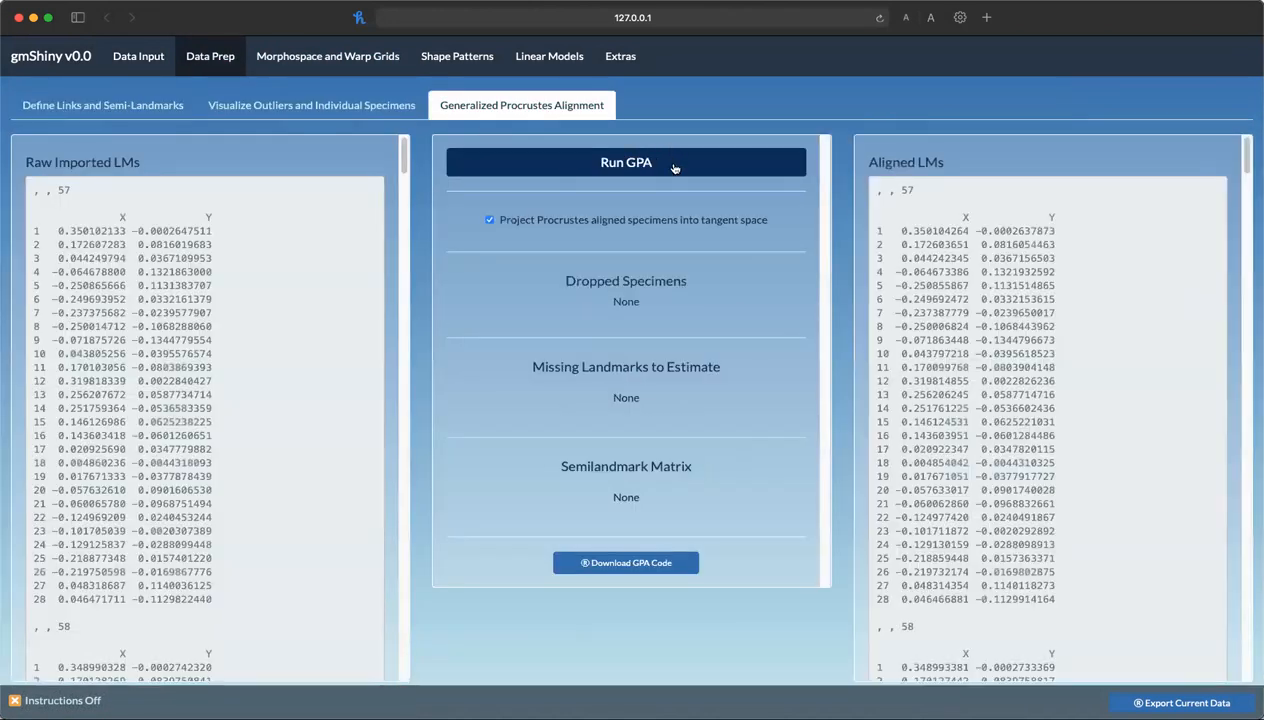
# Step: Open the Symmetry analysis for the uploaded shapes and examine the symmetry type, specimen assignment, landmark side and shape component options
pyautogui.click(460, 60)
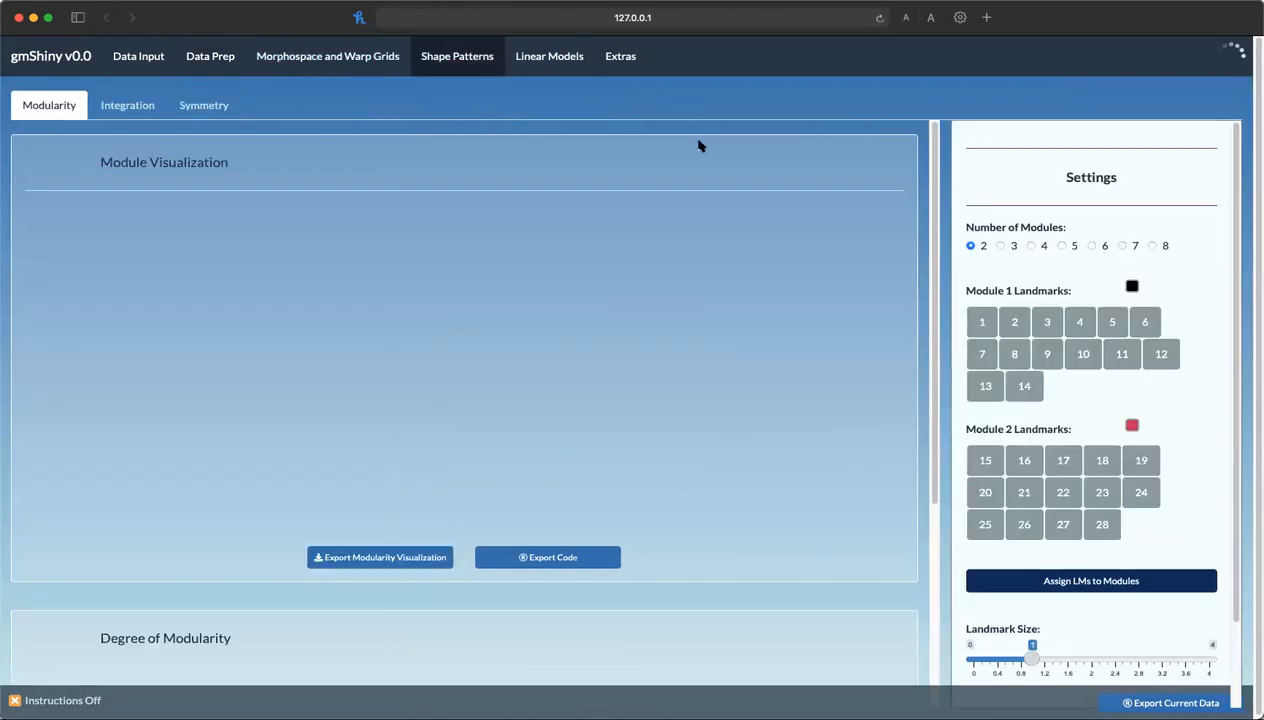
pyautogui.click(185, 115)
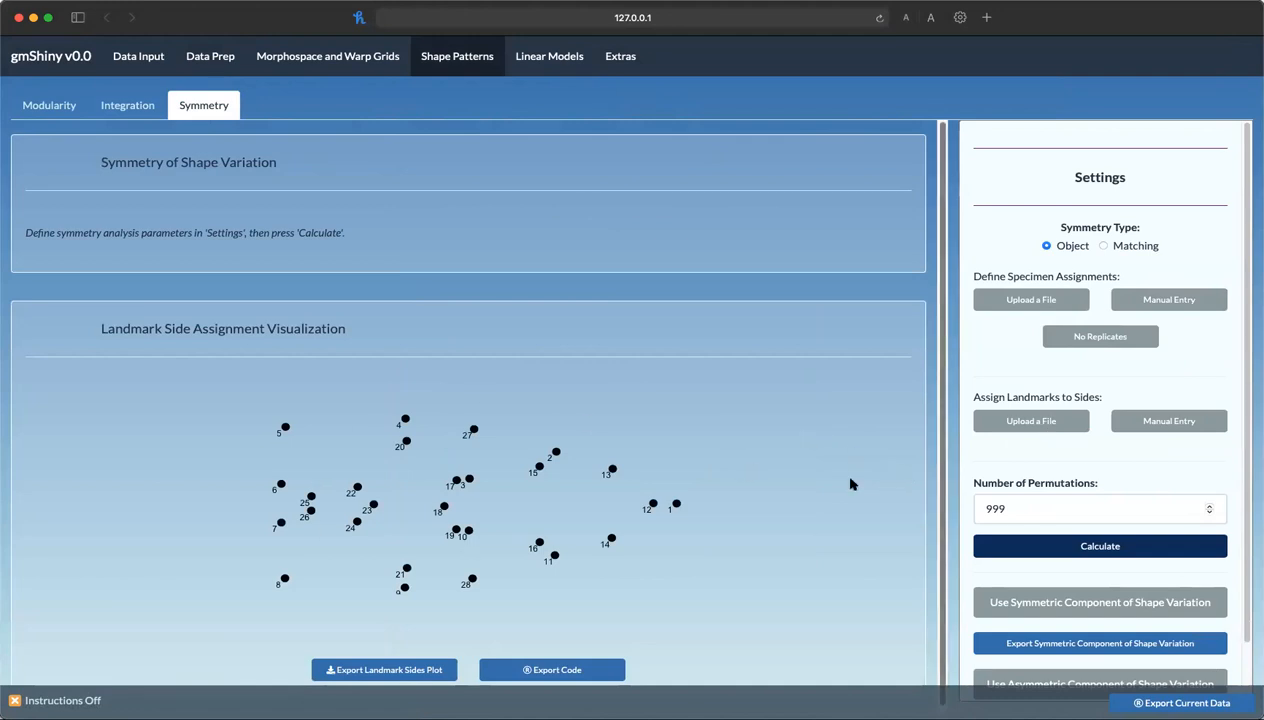
pyautogui.scroll(-1, 825, 512)
pyautogui.scroll(-2, 1110, 479)
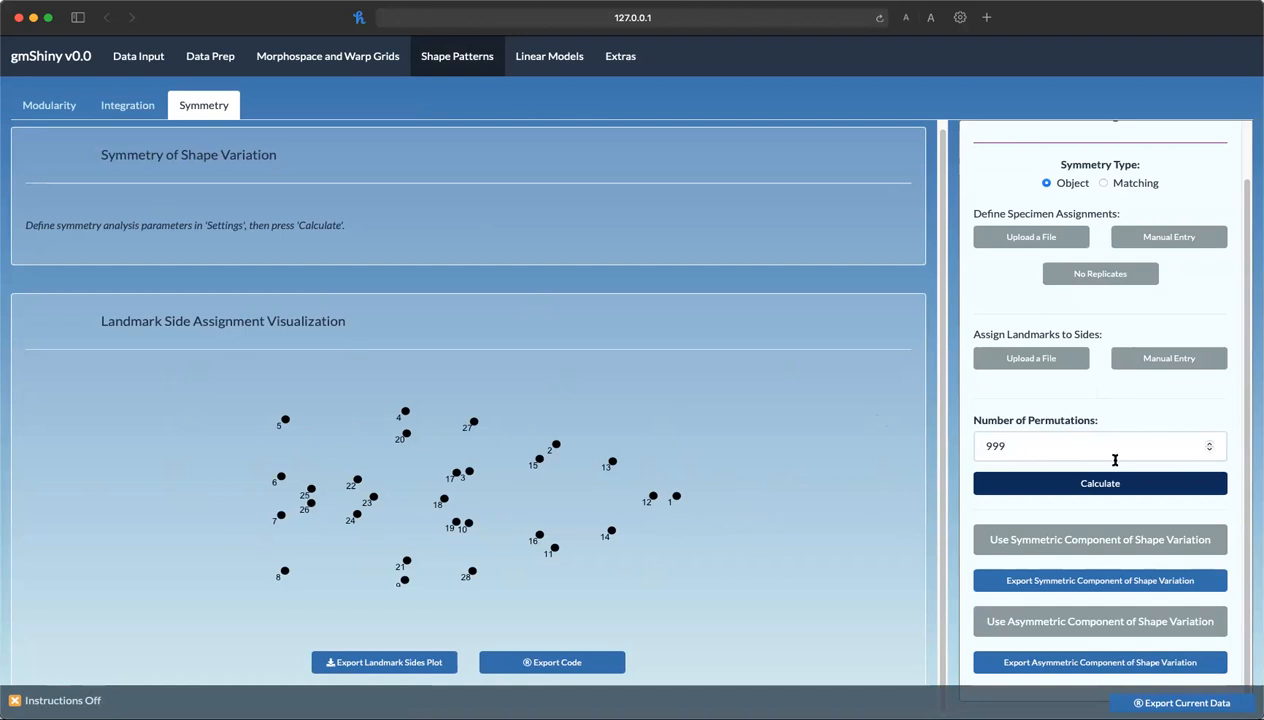
pyautogui.scroll(2, 1114, 459)
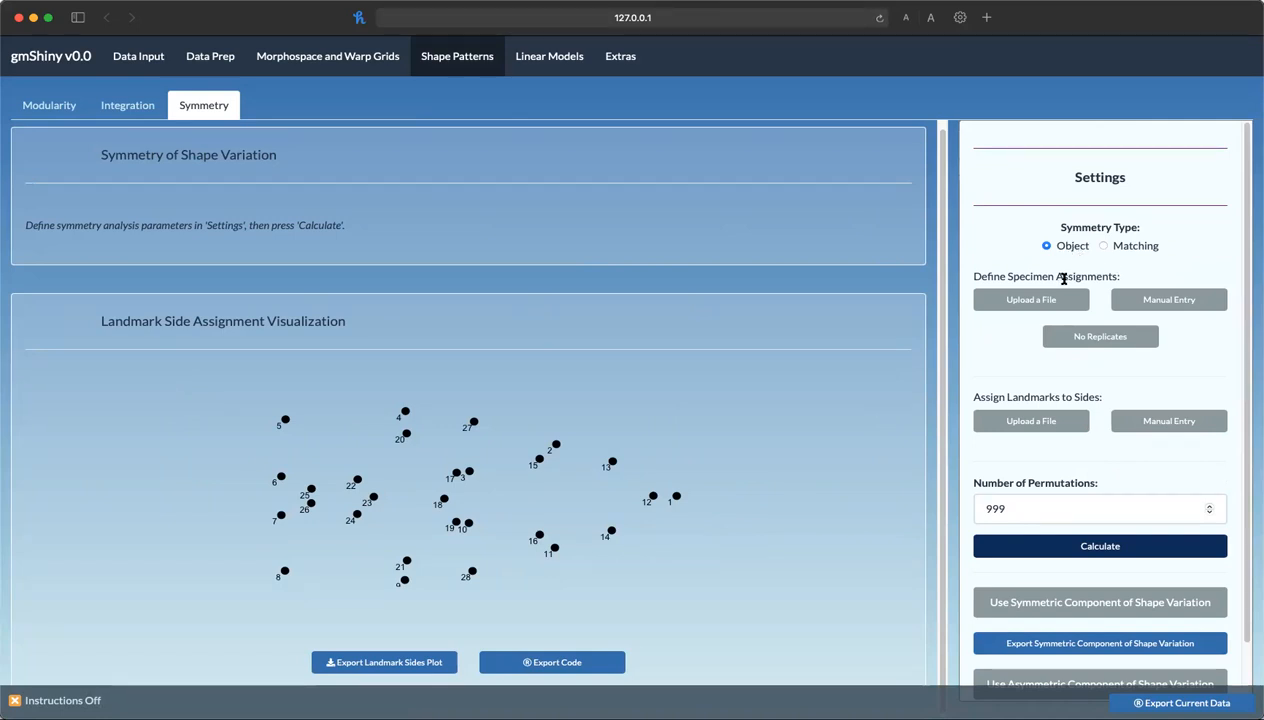
pyautogui.moveTo(974, 276); pyautogui.dragTo(1107, 276)
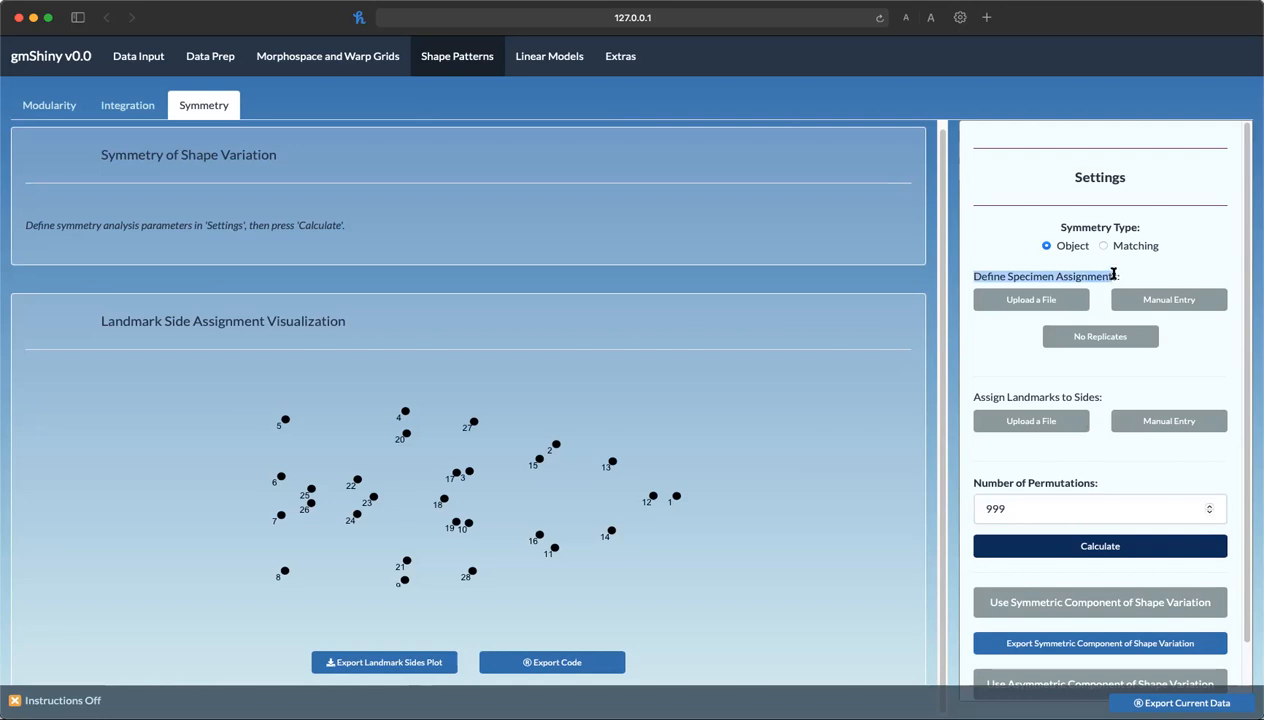
pyautogui.click(1144, 277)
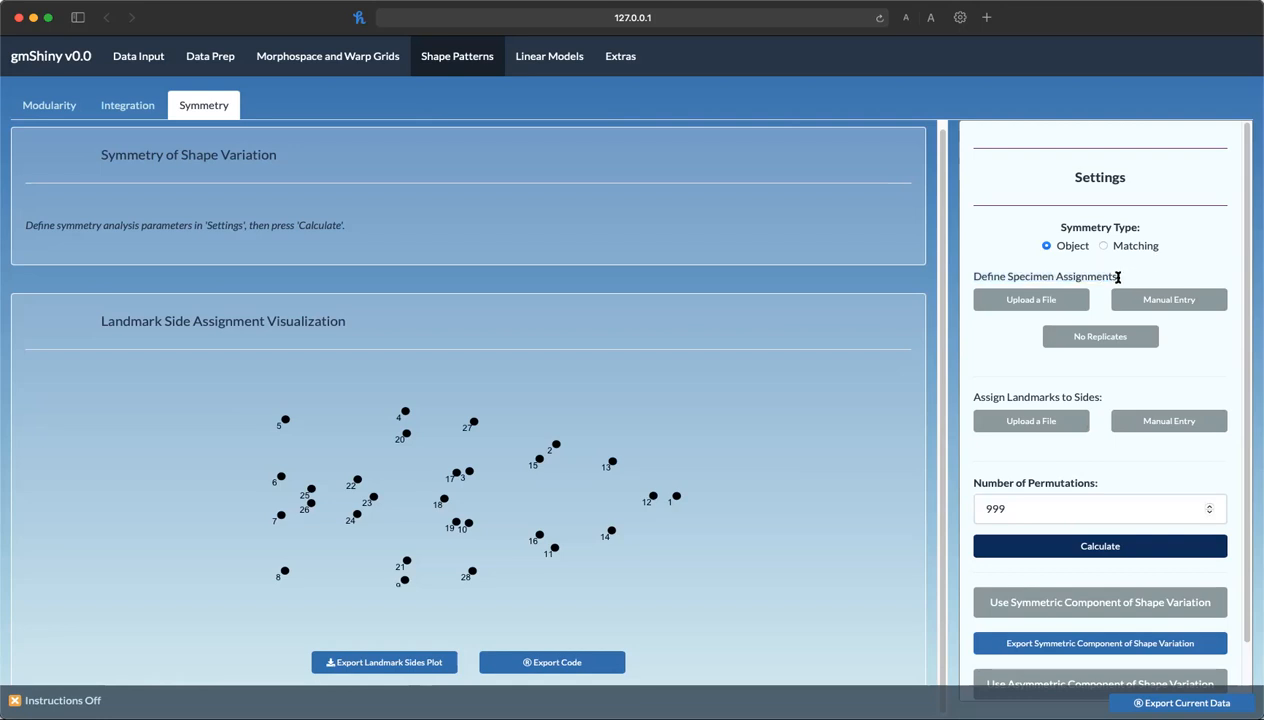
pyautogui.moveTo(1116, 277); pyautogui.dragTo(968, 277)
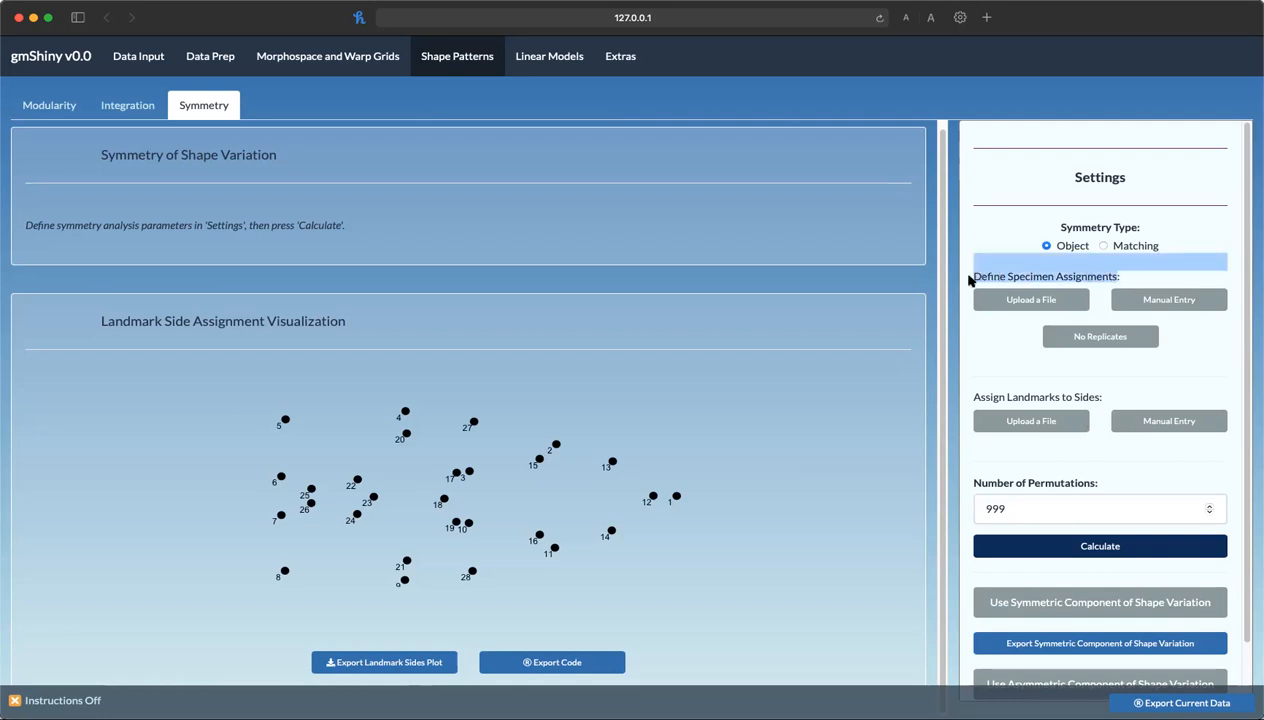
pyautogui.click(1105, 273)
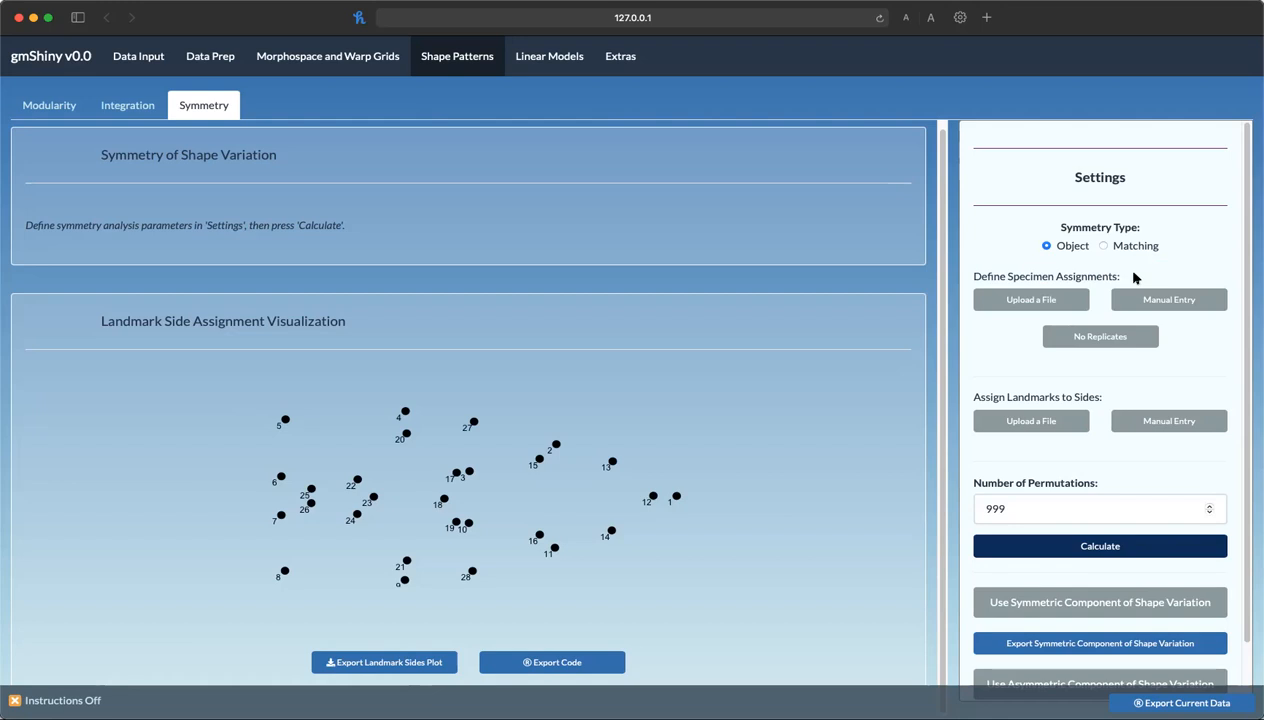
# Step: Define the specimen assignments as having no replicates and review the note on that choice
pyautogui.click(1102, 341)
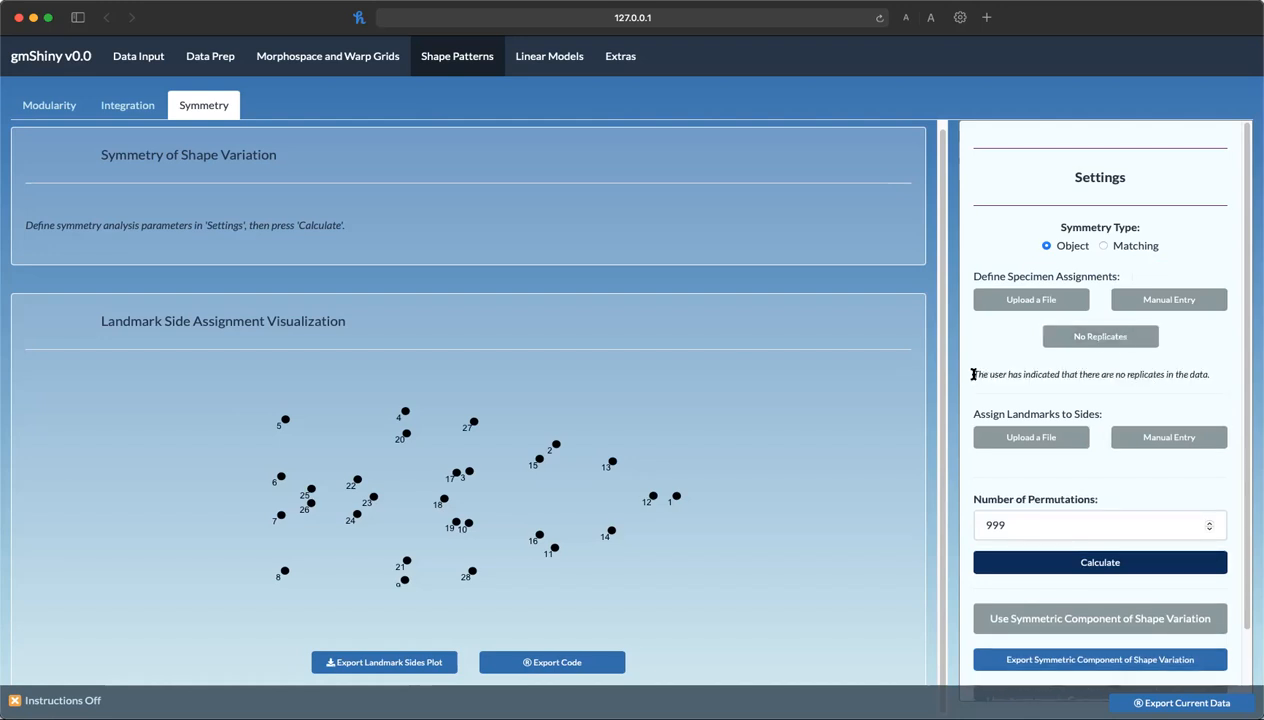
pyautogui.moveTo(984, 374); pyautogui.dragTo(1147, 374)
pyautogui.click(1211, 376)
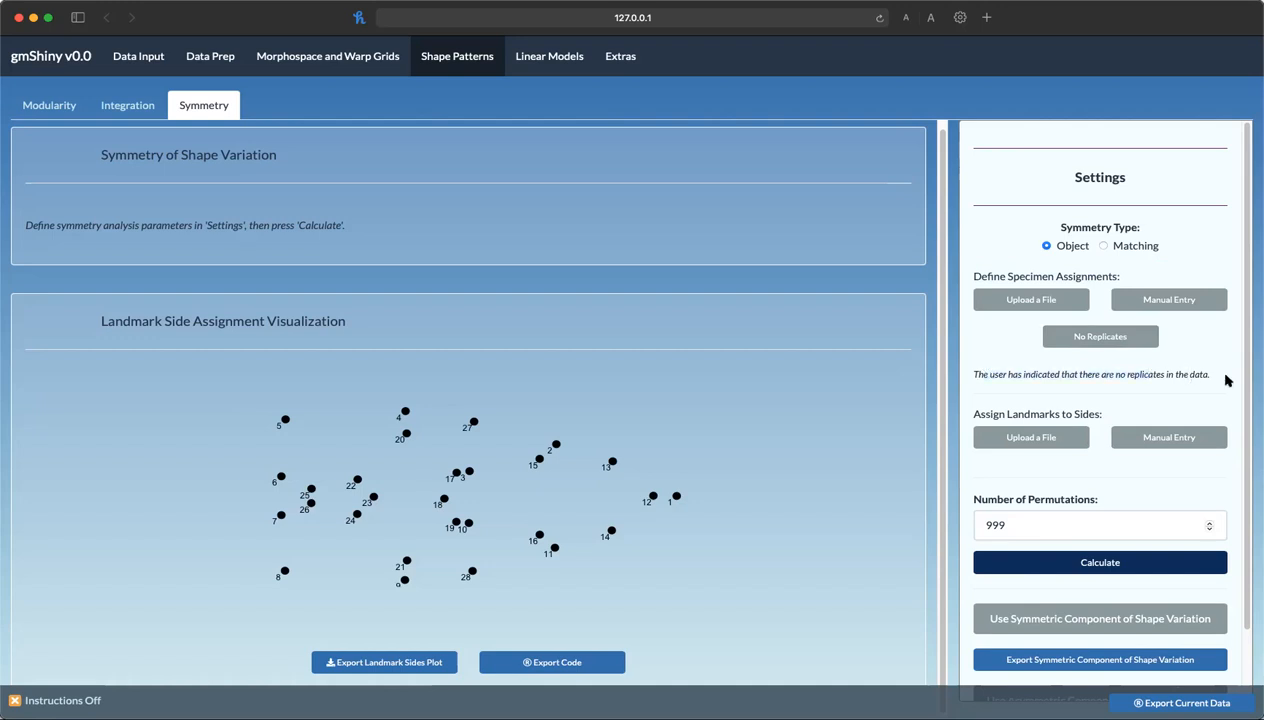
# Step: Inspect the manual entry table for individual and replicate assignments, and return the specimen assignments to No Replicates
pyautogui.click(1180, 306)
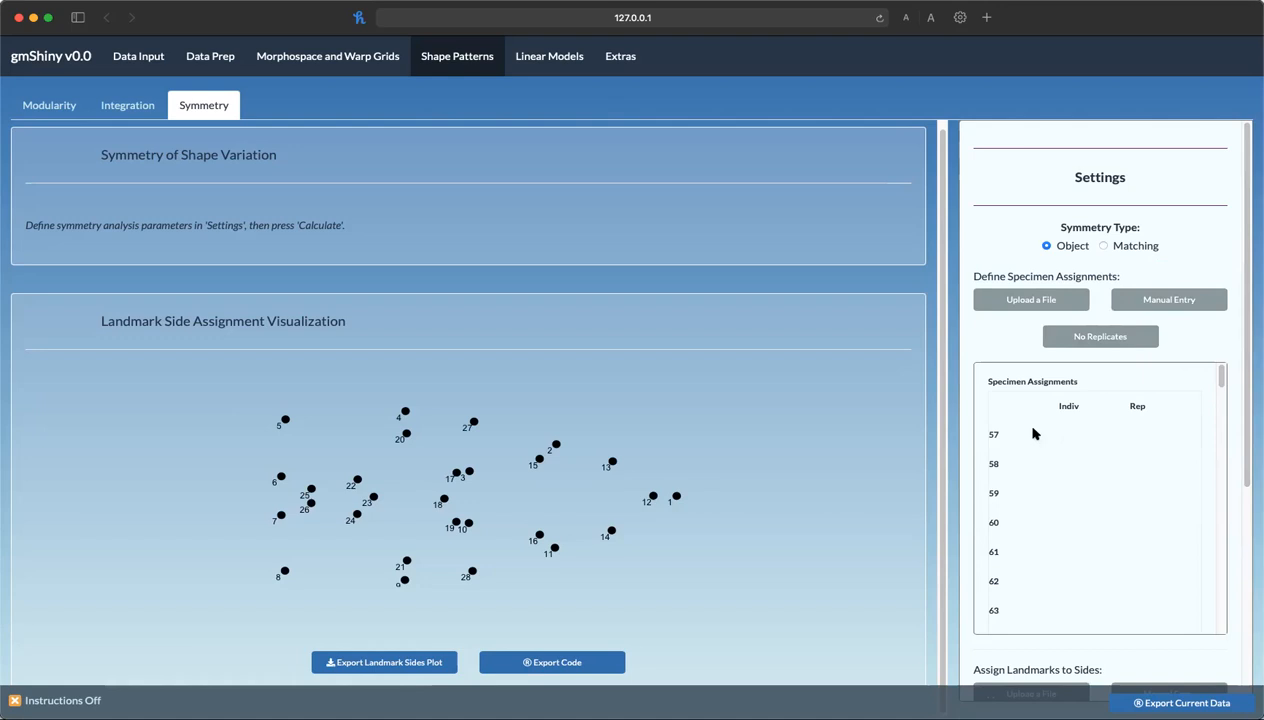
pyautogui.scroll(-3, 997, 600)
pyautogui.scroll(3, 999, 604)
pyautogui.click(1104, 341)
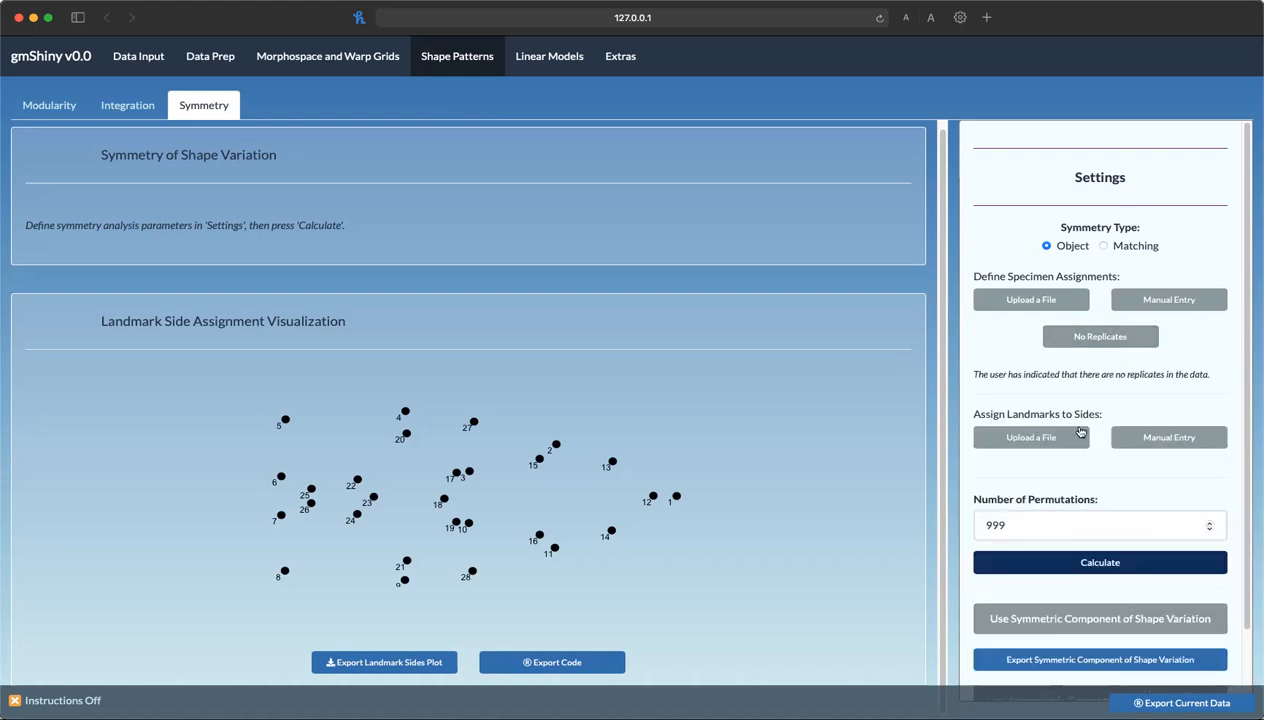
# Step: Assign the landmarks to sides by uploading liz.lmside.csv and review the paired landmarks of Side 1 and Side 2
pyautogui.scroll(-2, 1090, 490)
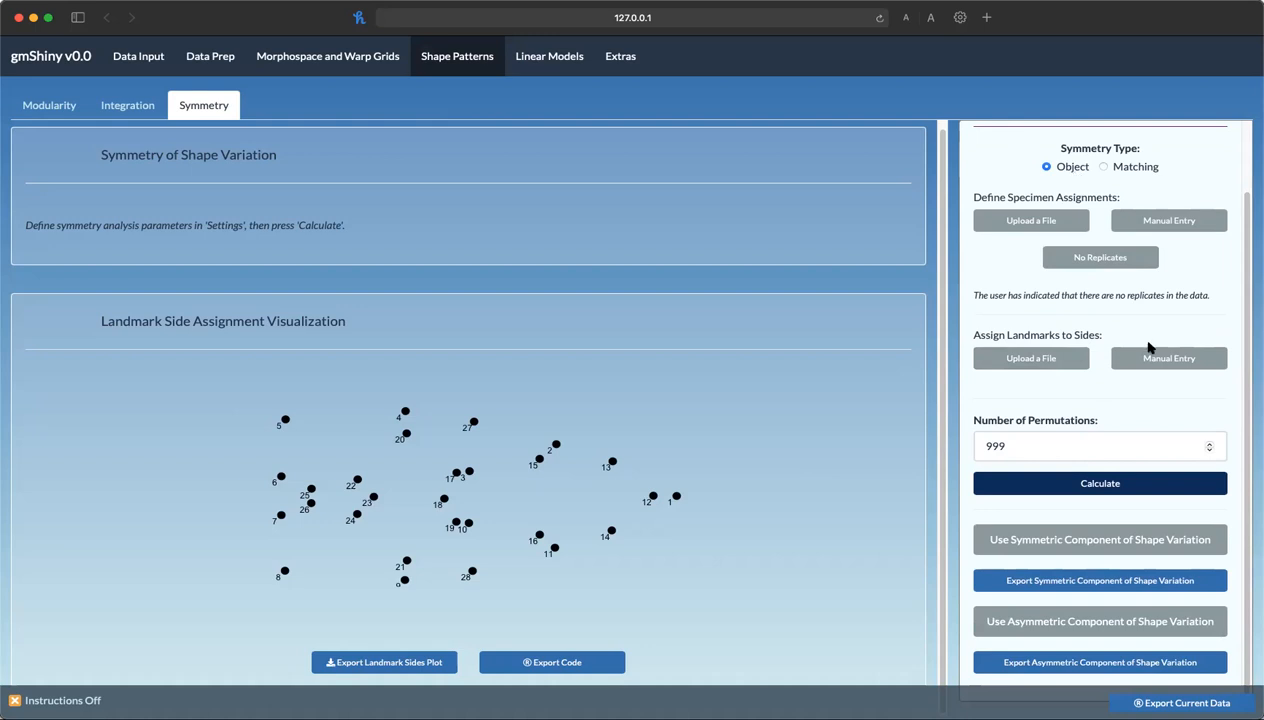
pyautogui.click(1043, 362)
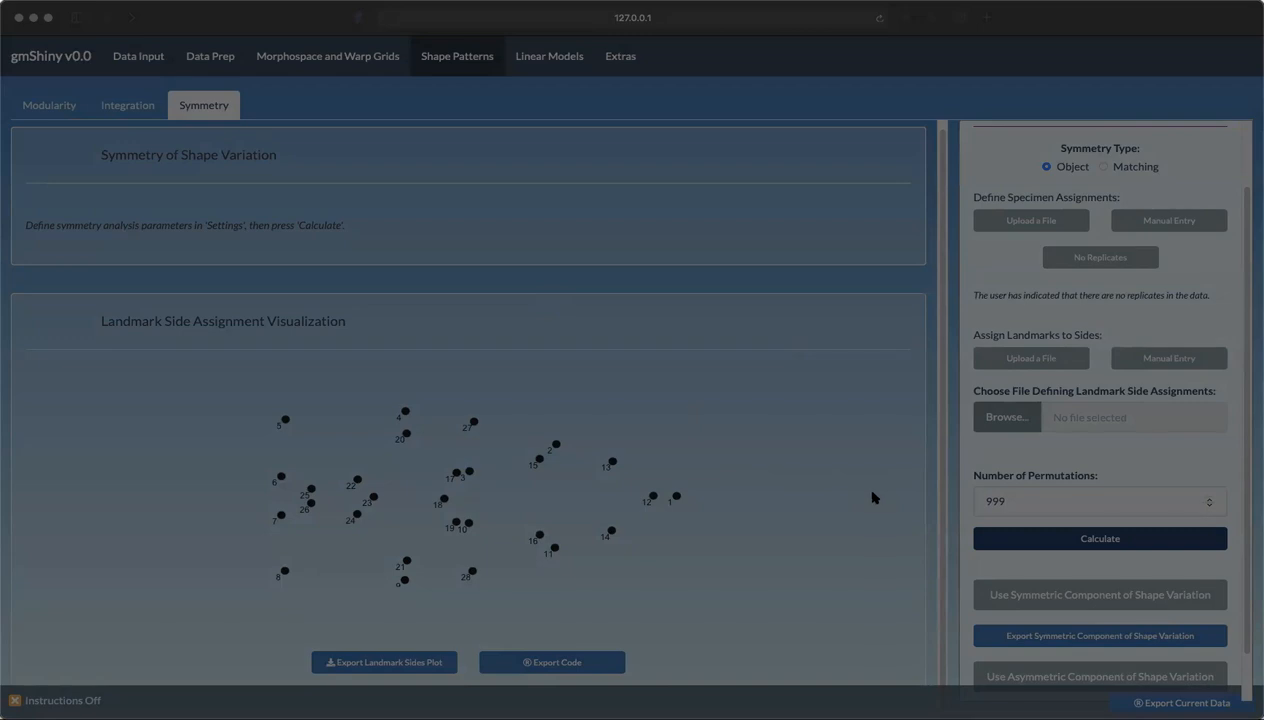
pyautogui.scroll(-3, 1100, 400)
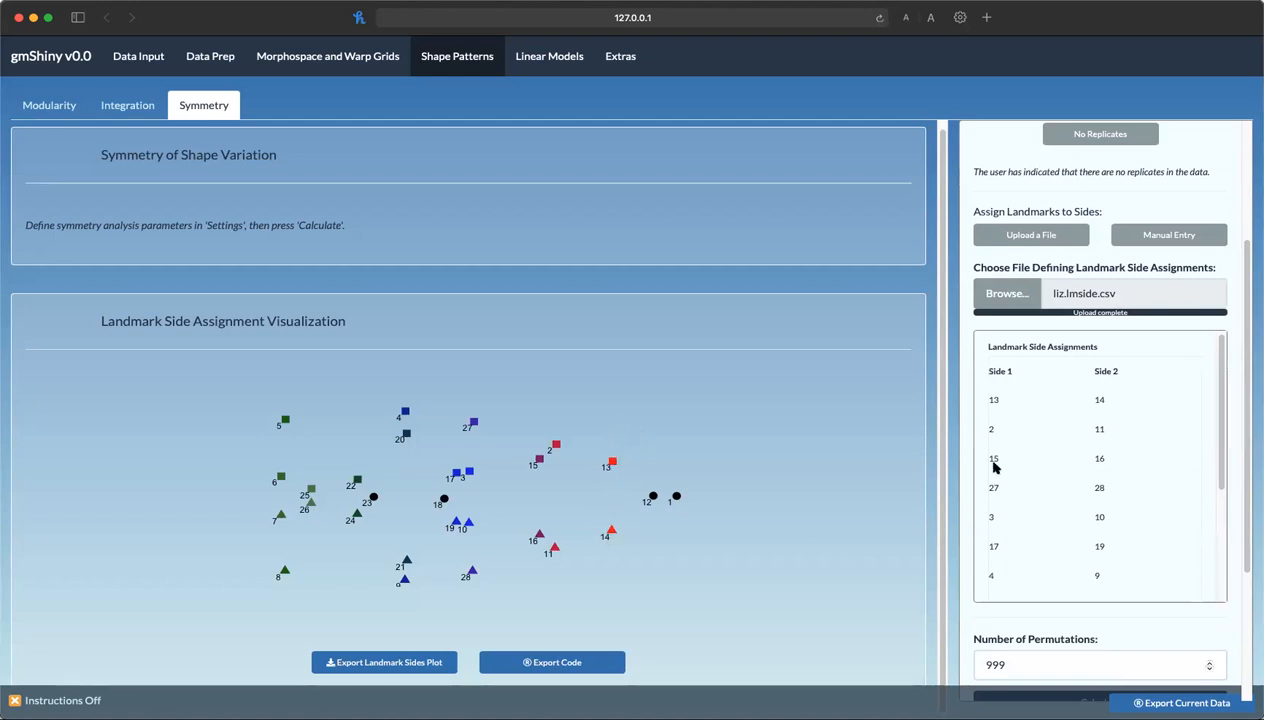
pyautogui.scroll(-10, 1148, 545)
pyautogui.scroll(5, 1122, 448)
pyautogui.scroll(3, 1130, 442)
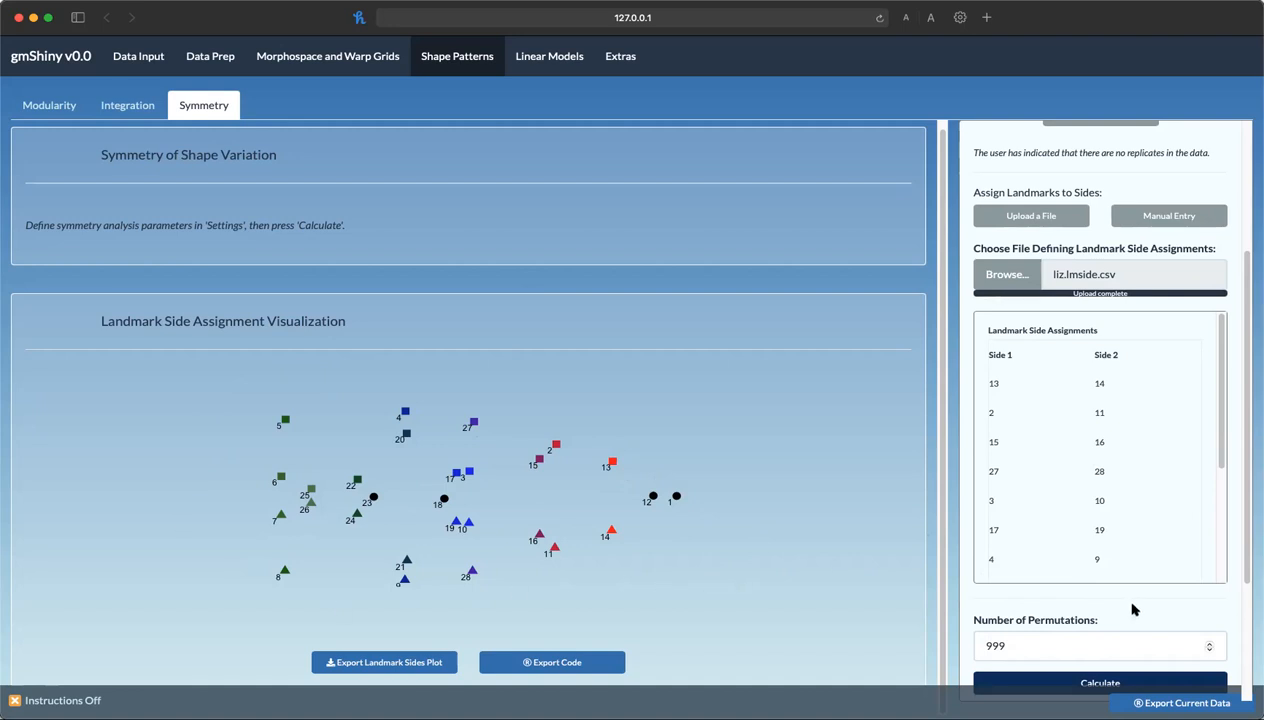
# Step: Calculate the object symmetry analysis with 999 permutations and highlight the bilat.symmetry call and Shape ANOVA output
pyautogui.scroll(-3, 1133, 609)
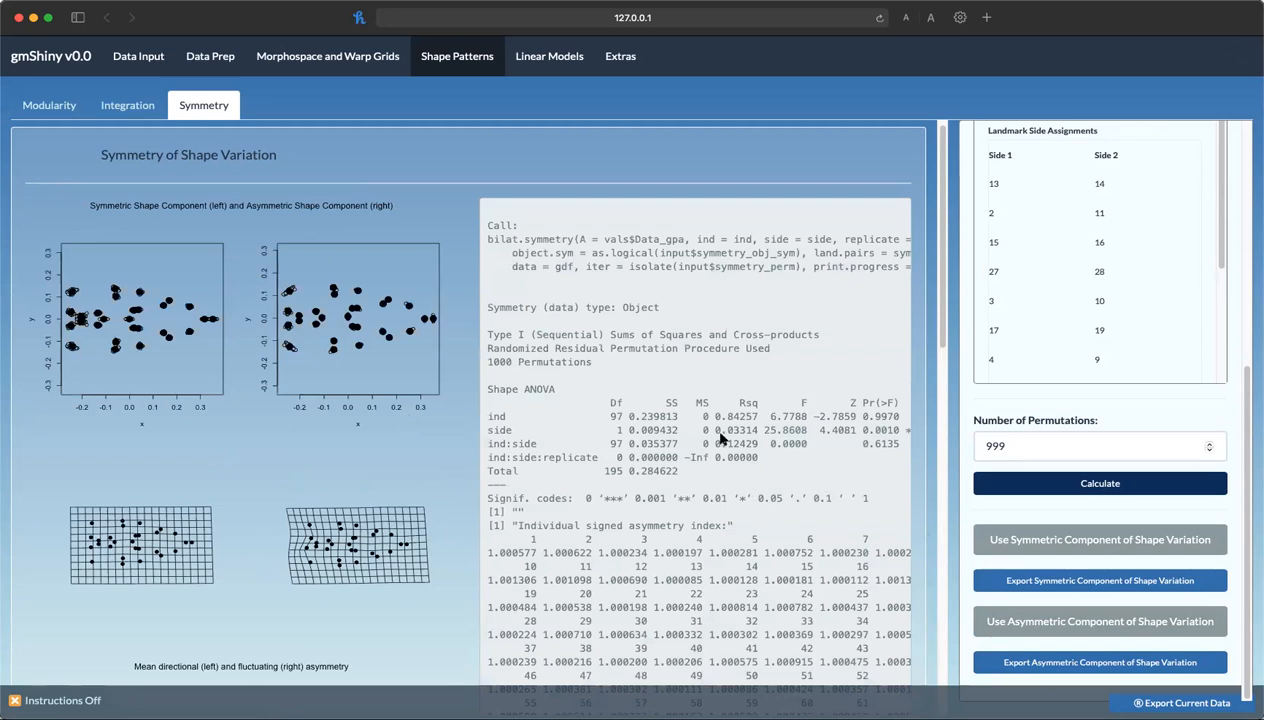
pyautogui.moveTo(499, 243); pyautogui.dragTo(819, 570)
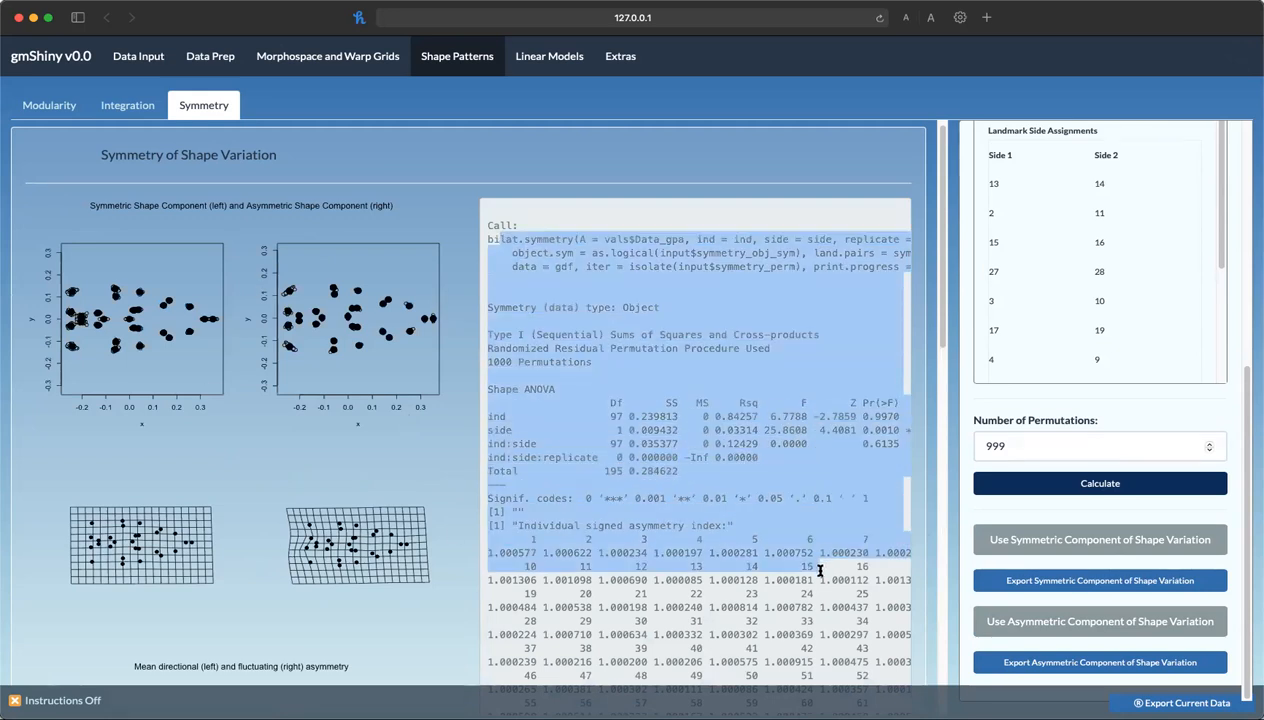
pyautogui.moveTo(708, 491); pyautogui.dragTo(493, 224)
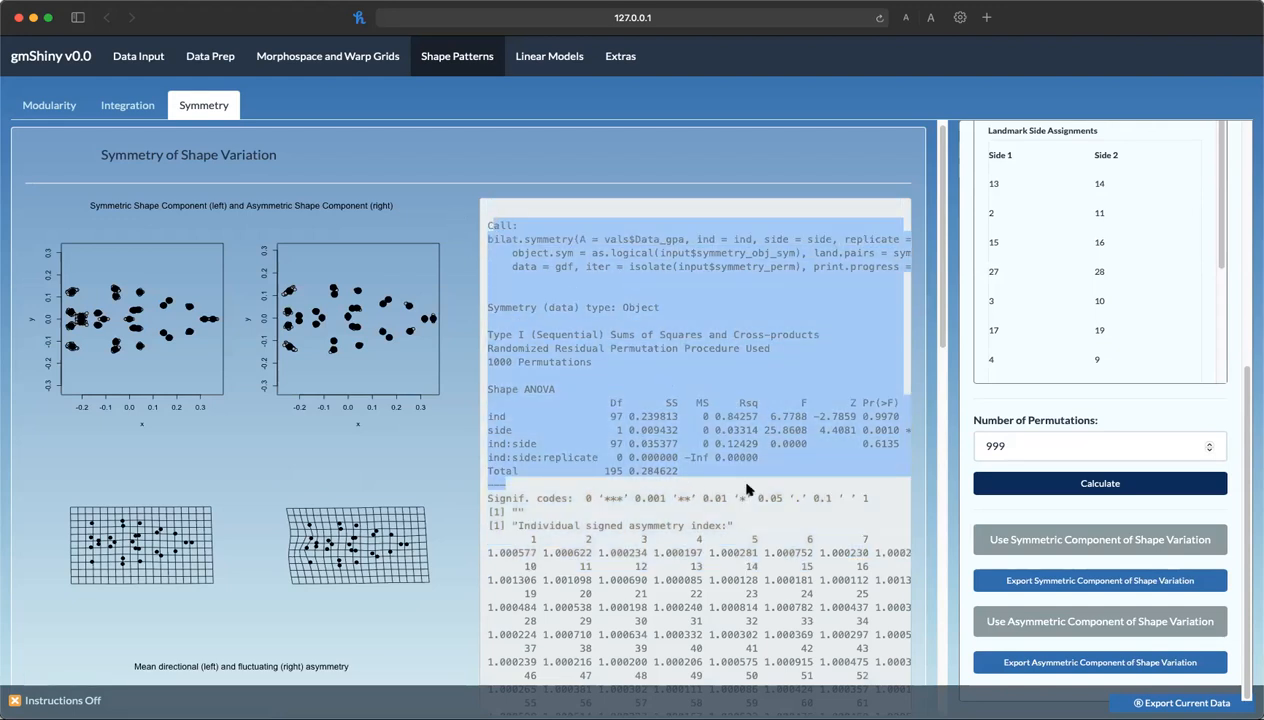
# Step: Examine the individual, side and individual-by-side rows of the Shape ANOVA table, including their P-values
pyautogui.click(561, 421)
pyautogui.moveTo(522, 416); pyautogui.dragTo(436, 426)
pyautogui.moveTo(858, 416); pyautogui.dragTo(815, 416)
pyautogui.moveTo(487, 416); pyautogui.dragTo(586, 458)
pyautogui.click(822, 427)
pyautogui.moveTo(874, 412); pyautogui.dragTo(889, 457)
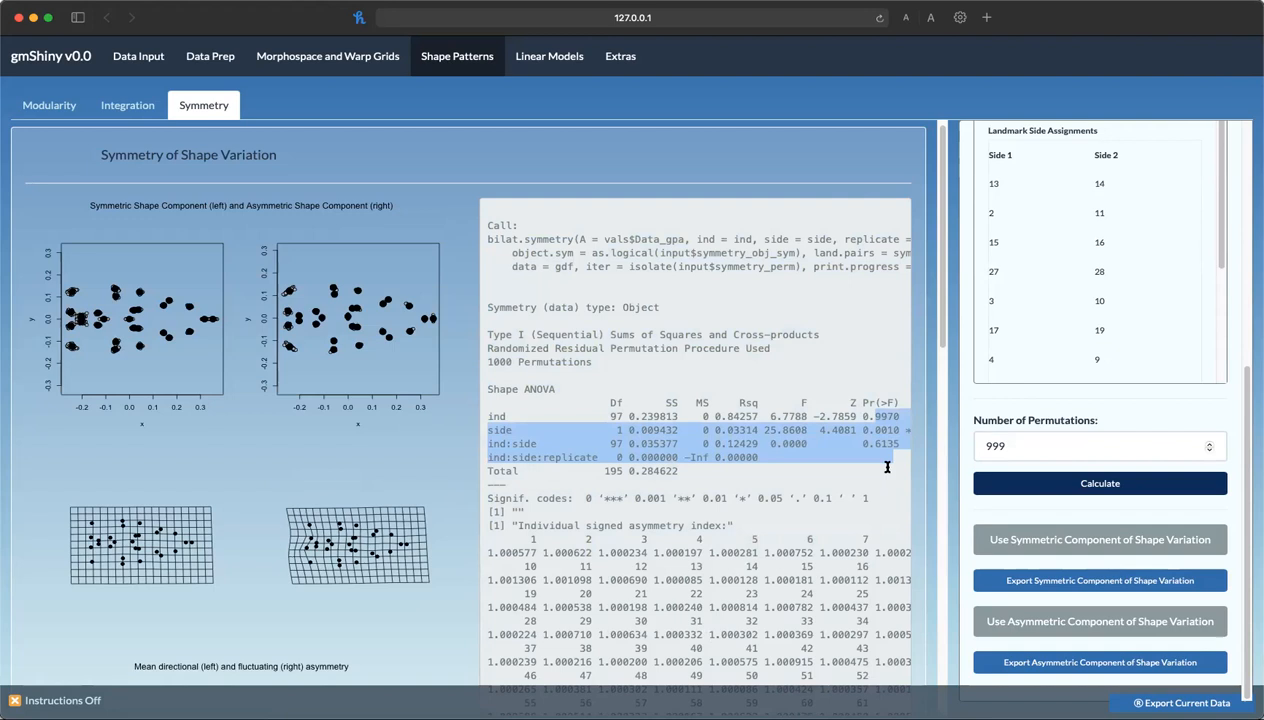
pyautogui.click(890, 465)
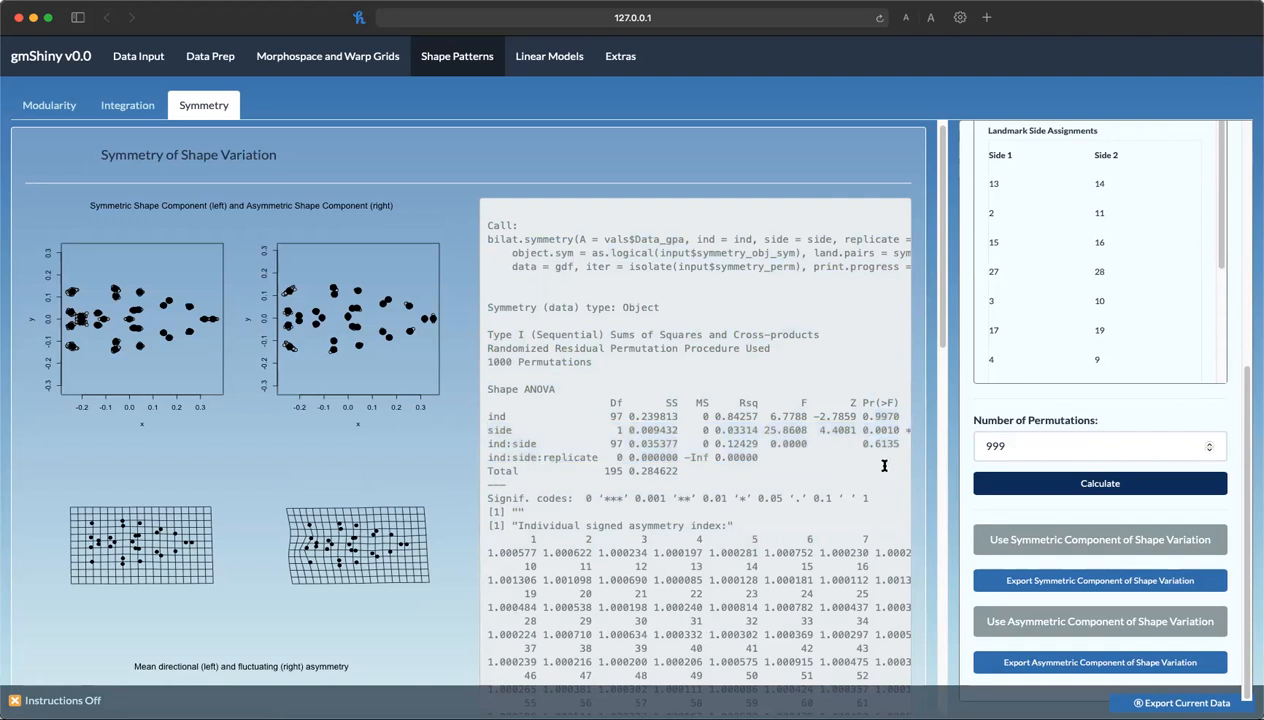
# Step: Highlight the individual signed and unsigned asymmetry index headings in the symmetry output and examine the values listed beneath them
pyautogui.scroll(-5, 884, 465)
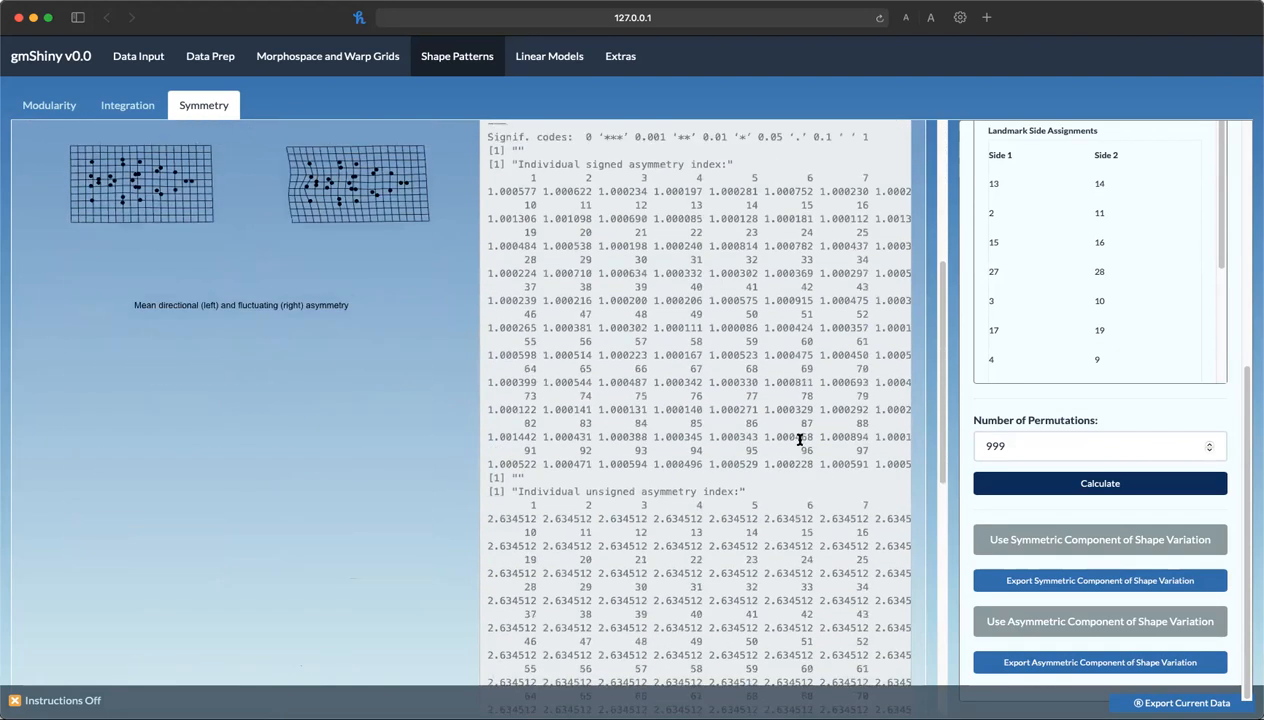
pyautogui.moveTo(513, 262); pyautogui.dragTo(713, 265)
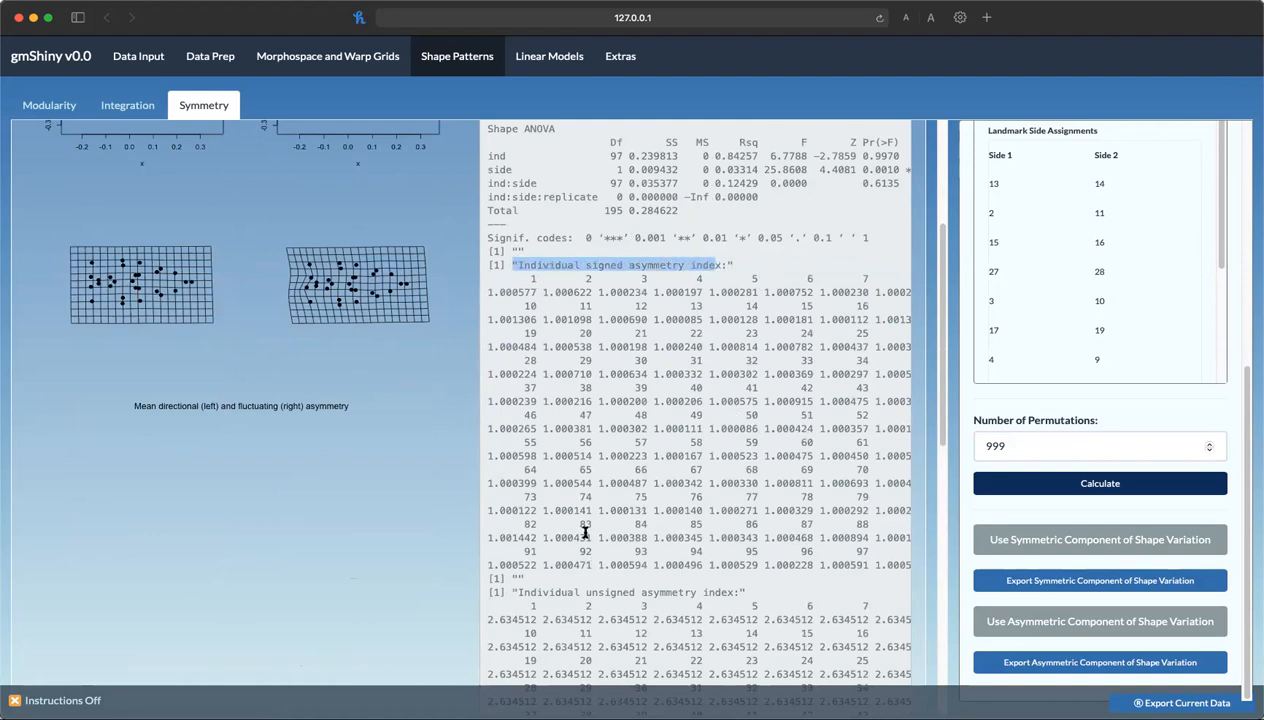
pyautogui.scroll(-2, 585, 533)
pyautogui.moveTo(617, 499); pyautogui.dragTo(779, 519)
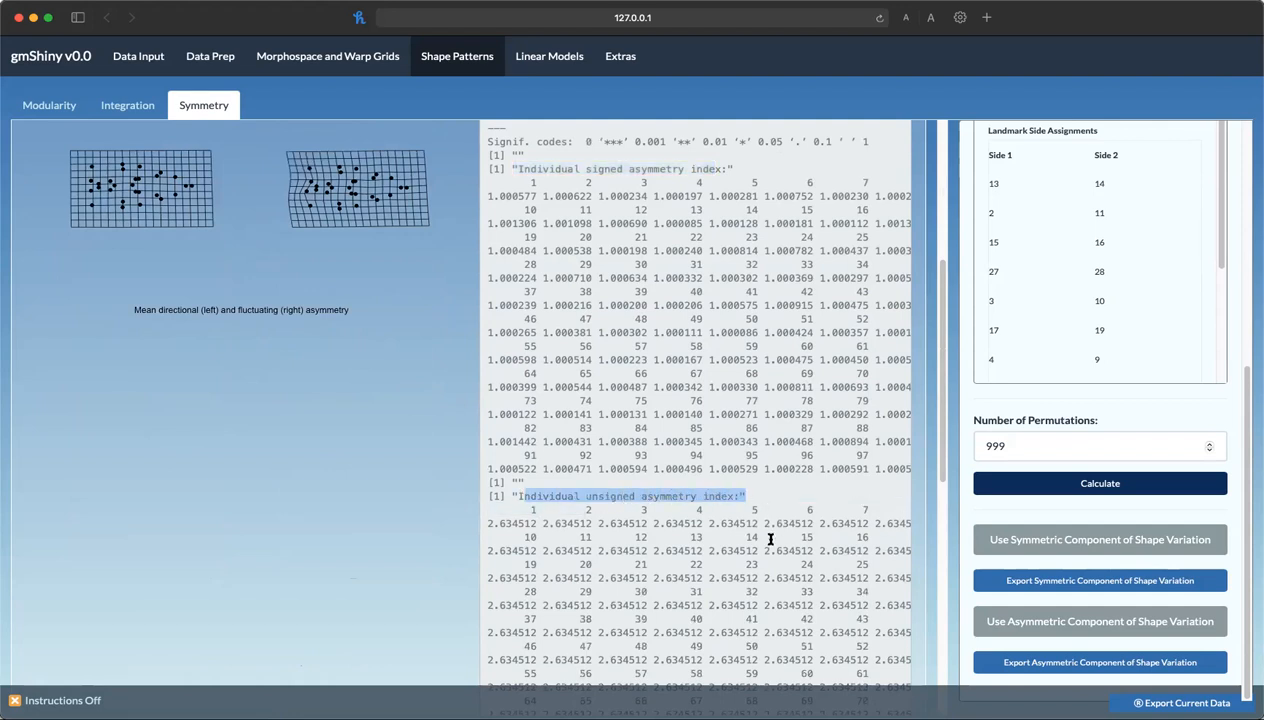
# Step: Review the whole symmetry output, from the Landmark Side Assignment Visualization back to the symmetric and asymmetric component plots and warp grids
pyautogui.scroll(-3, 768, 530)
pyautogui.scroll(8, 768, 540)
pyautogui.scroll(-10, 768, 538)
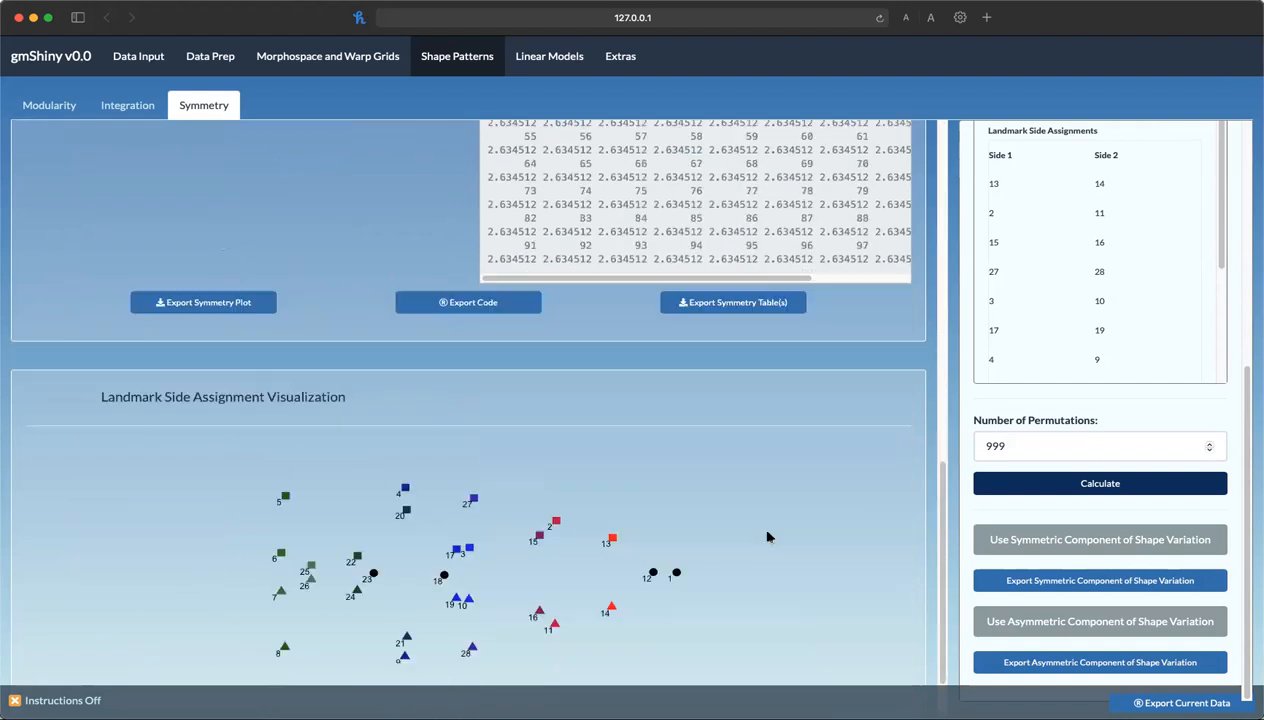
pyautogui.scroll(3, 768, 538)
pyautogui.scroll(3, 764, 536)
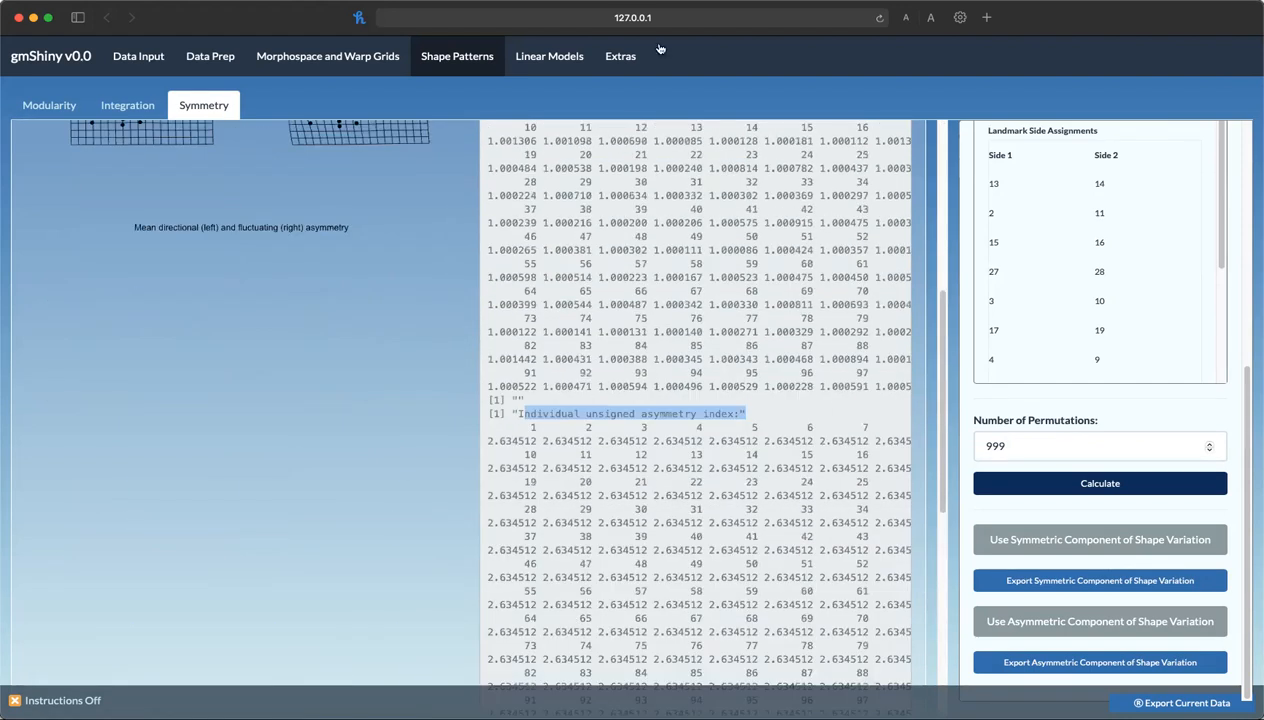
pyautogui.scroll(5, 716, 573)
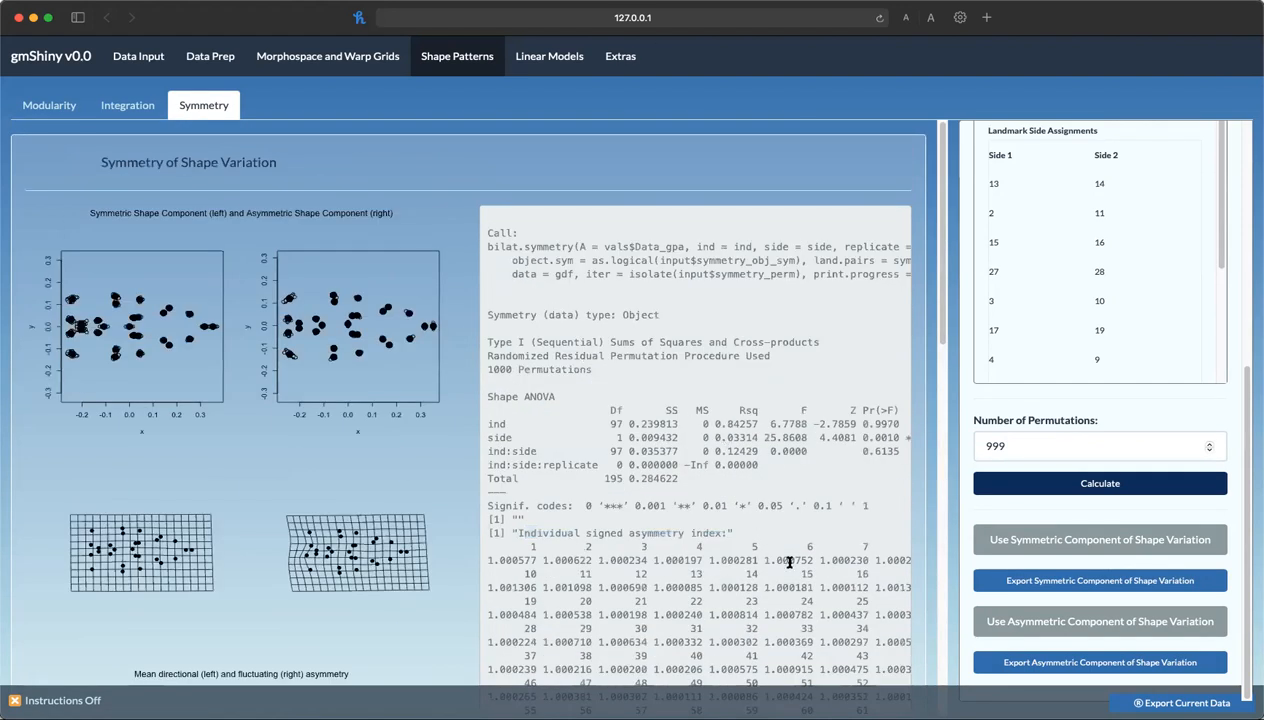
pyautogui.scroll(-10, 781, 575)
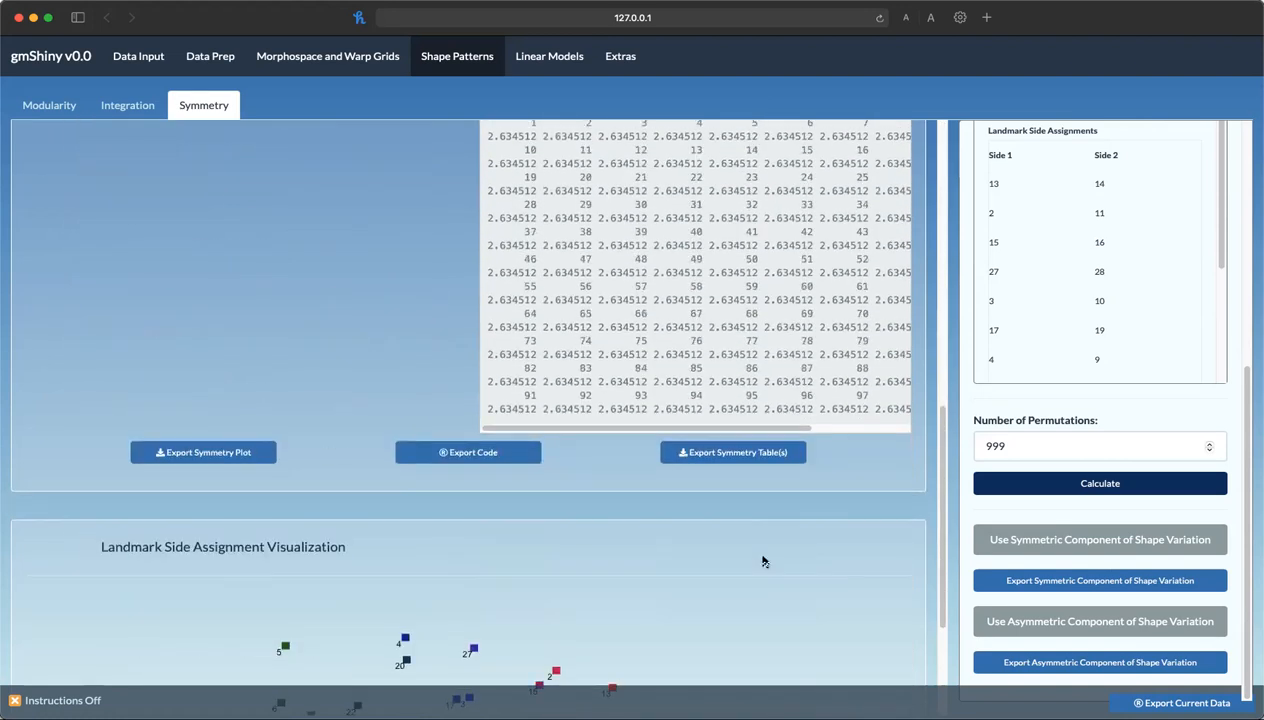
pyautogui.scroll(5, 710, 540)
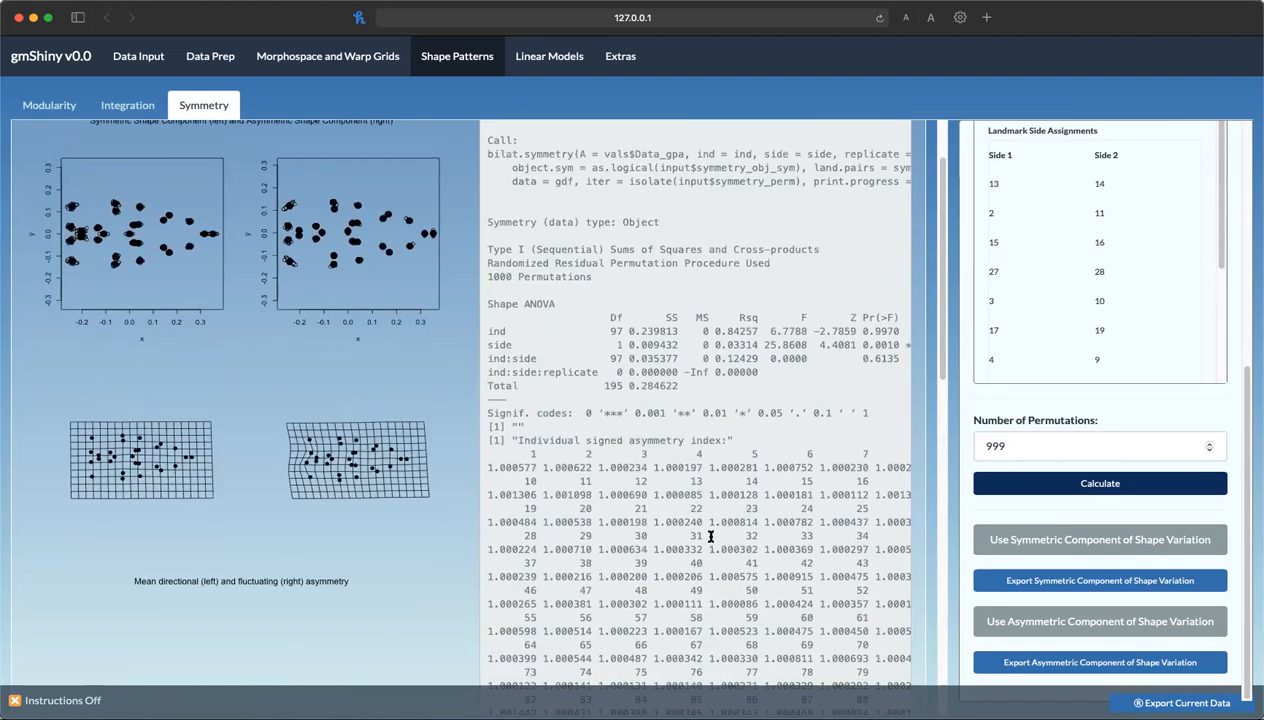
pyautogui.scroll(1, 600, 450)
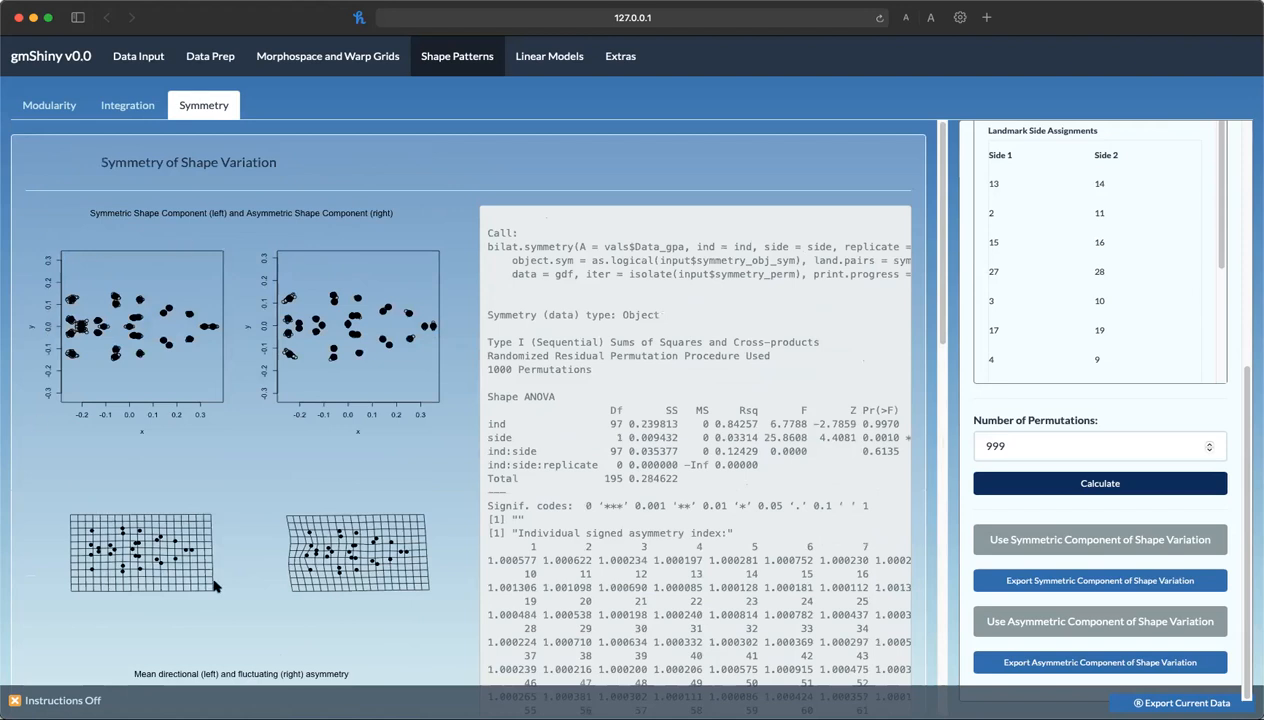